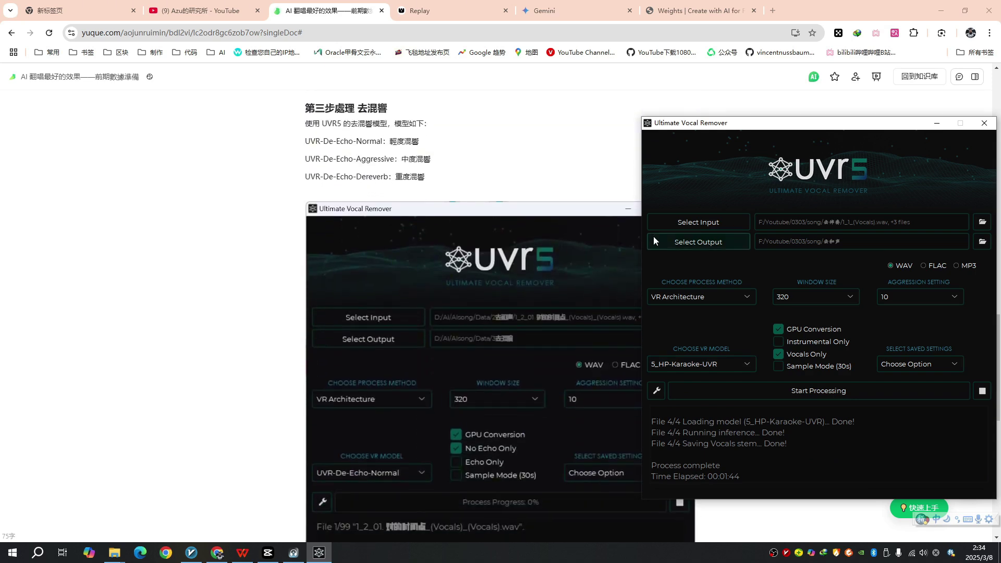
- Select the four vocal WAV files in the 去和声 folder as input and set the 去混响 folder as output
{"action": "left_click", "coordinate": [701, 225]}
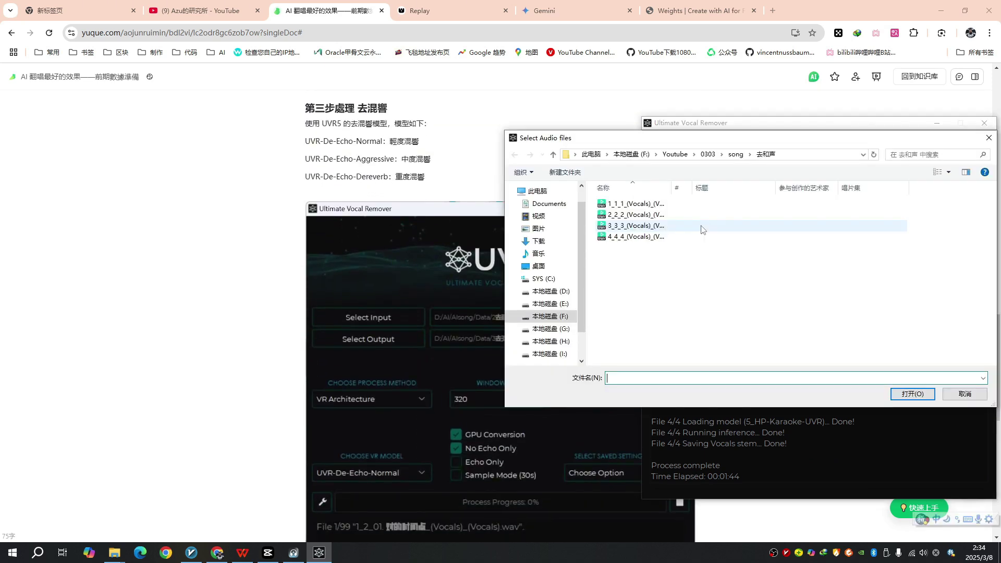
{"action": "left_click_drag", "start_coordinate": [661, 266], "coordinate": [652, 205]}
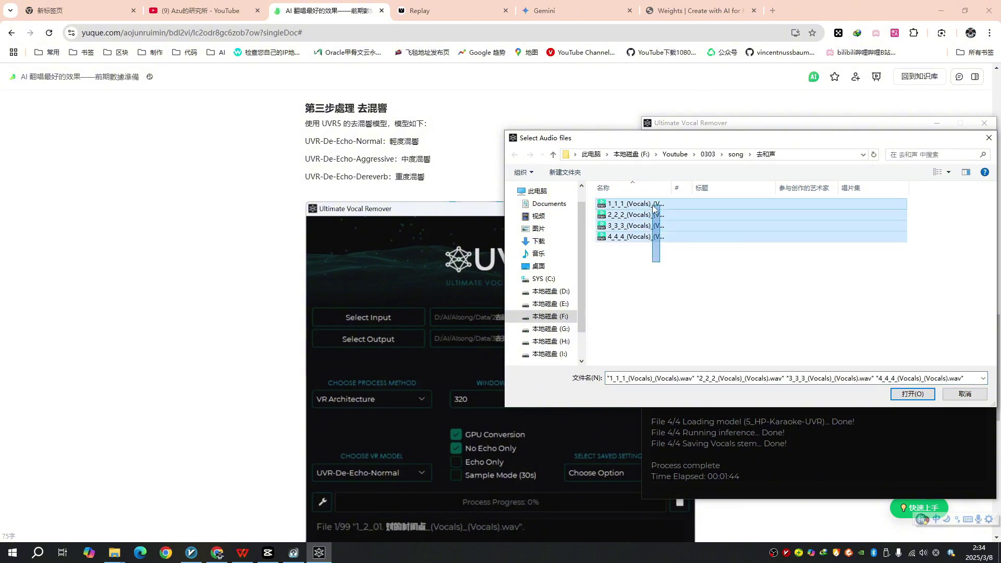
{"action": "left_click", "coordinate": [912, 394]}
{"action": "left_click", "coordinate": [709, 243]}
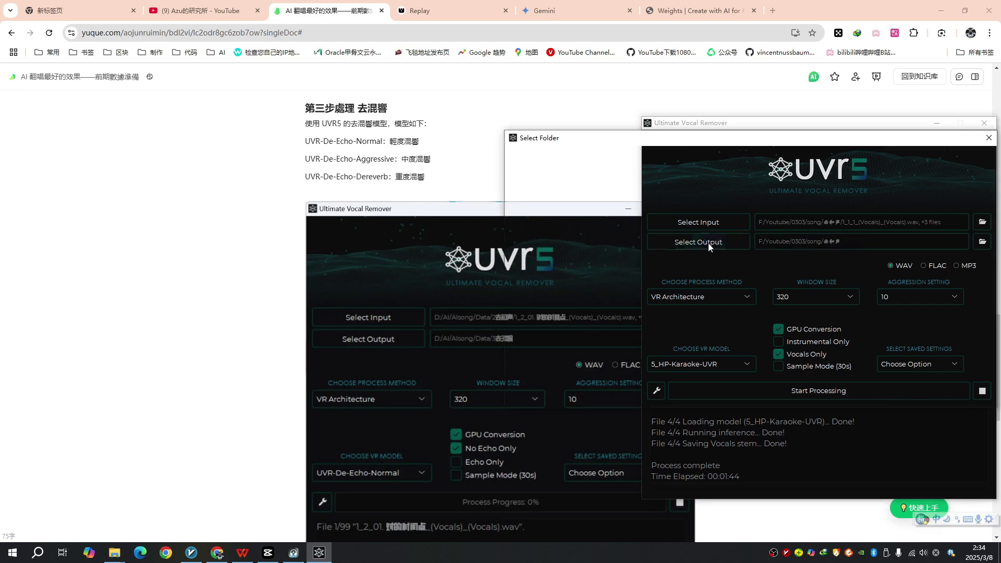
{"action": "left_click", "coordinate": [736, 154]}
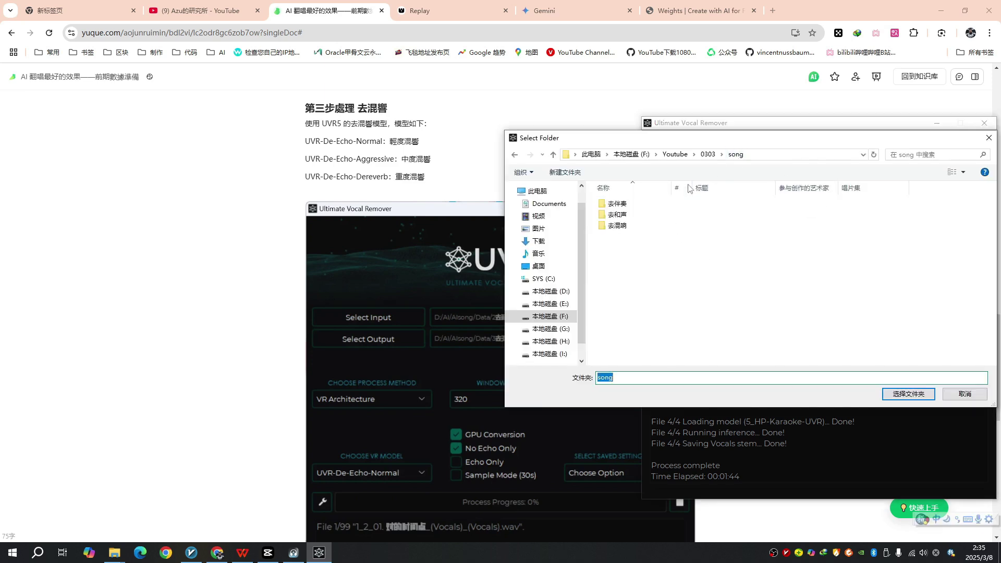
{"action": "double_click", "coordinate": [632, 227]}
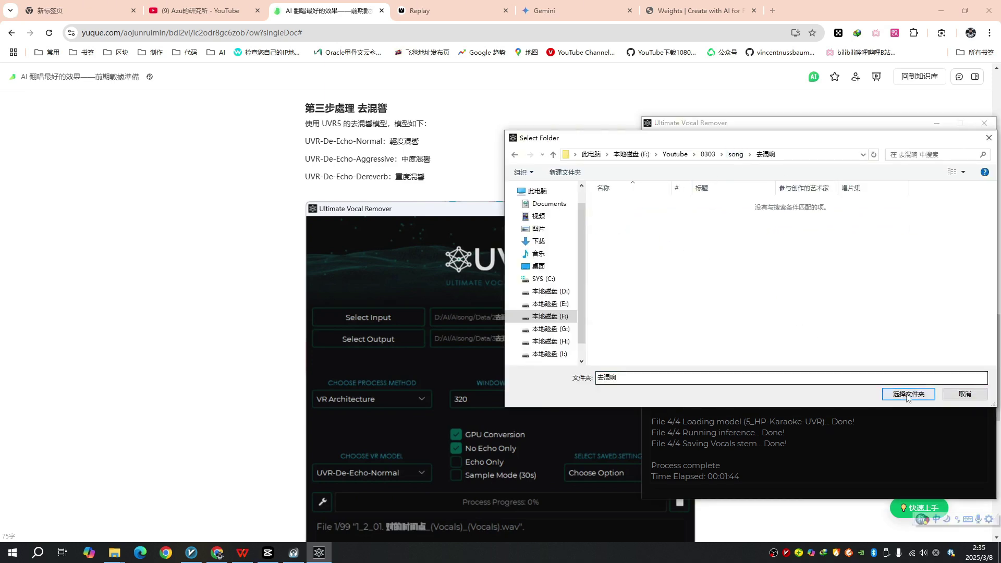
{"action": "left_click", "coordinate": [885, 394]}
- Process the vocals with the UVR-De-Echo-Aggressive model using No Echo Only, and close Ultimate Vocal Remover
{"action": "left_click", "coordinate": [719, 364]}
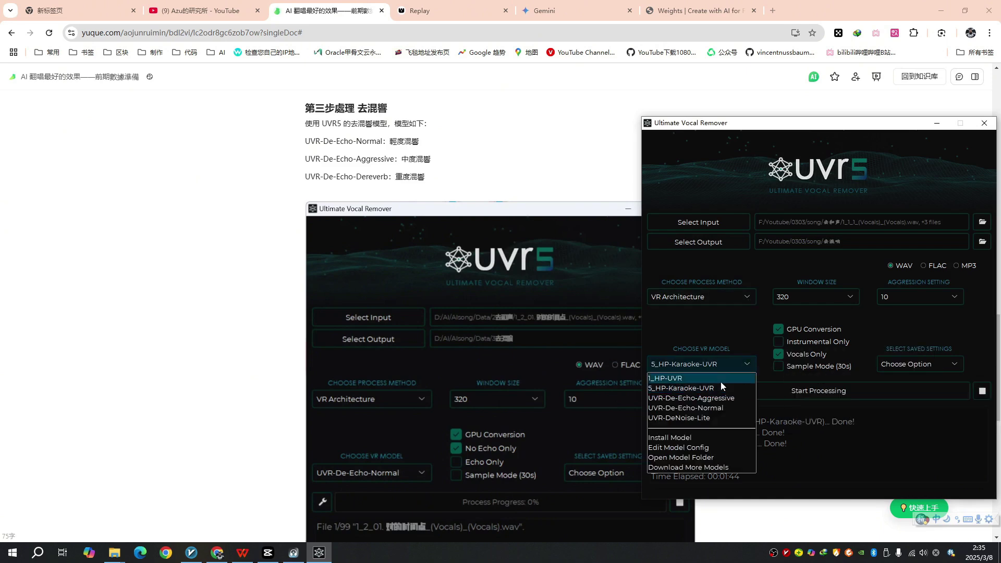
{"action": "left_click", "coordinate": [721, 398]}
{"action": "left_click", "coordinate": [720, 364]}
{"action": "left_click", "coordinate": [732, 388]}
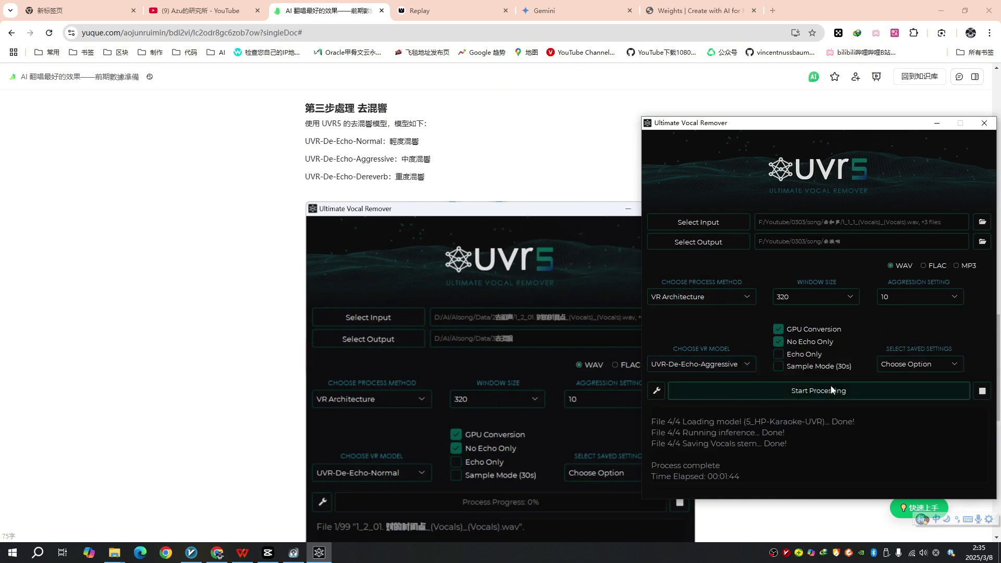
{"action": "left_click", "coordinate": [825, 392]}
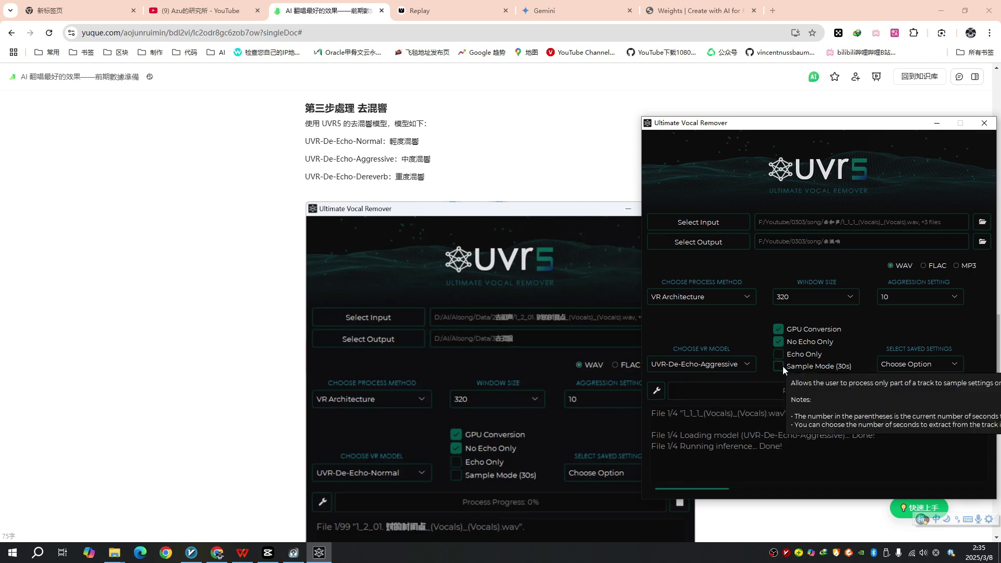
{"action": "left_click", "coordinate": [985, 123]}
- Switch to JianYing, import the four de-echoed vocal files from the 去混响 folder and place them consecutively on the timeline
{"action": "left_click", "coordinate": [268, 552]}
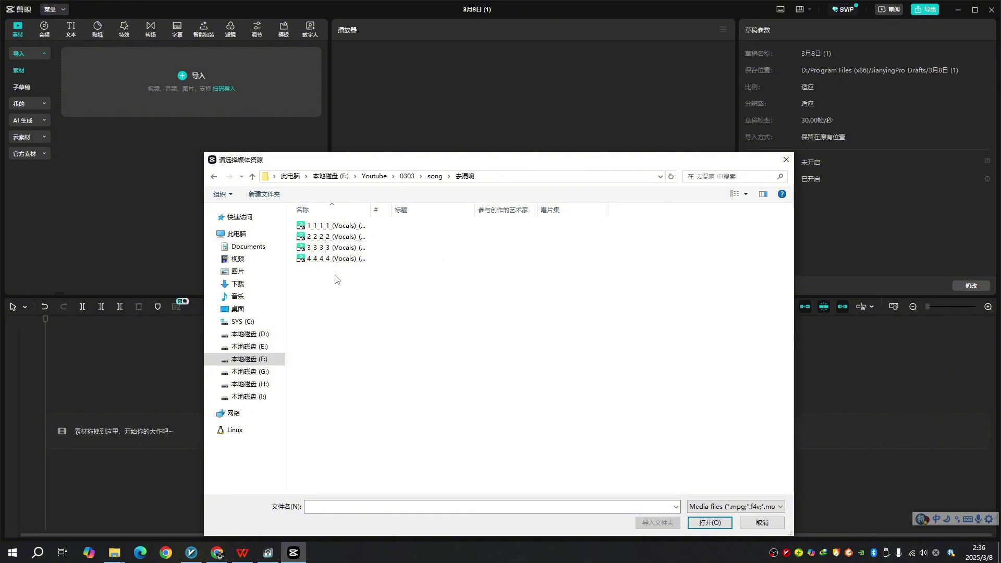
{"action": "left_click_drag", "start_coordinate": [335, 280], "coordinate": [337, 225]}
{"action": "left_click", "coordinate": [710, 522]}
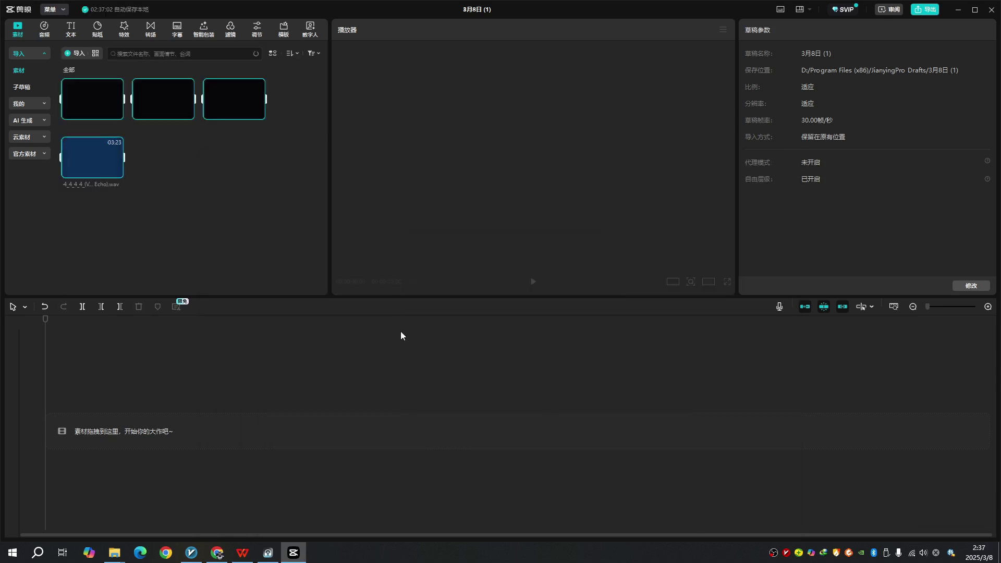
{"action": "left_click_drag", "start_coordinate": [91, 95], "coordinate": [108, 421]}
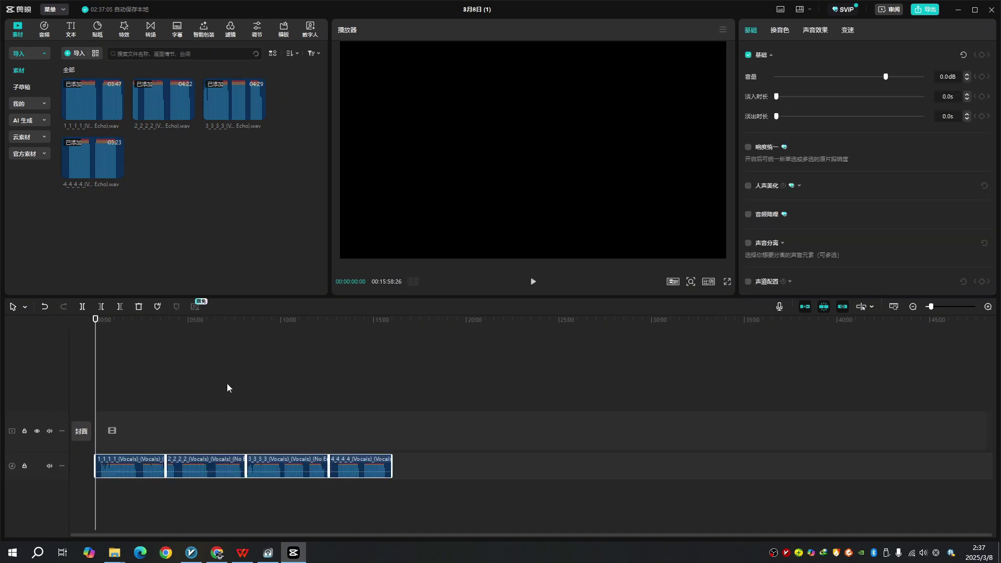
- Export the joined vocals as a WAV audio file titled song
{"action": "left_click", "coordinate": [926, 10]}
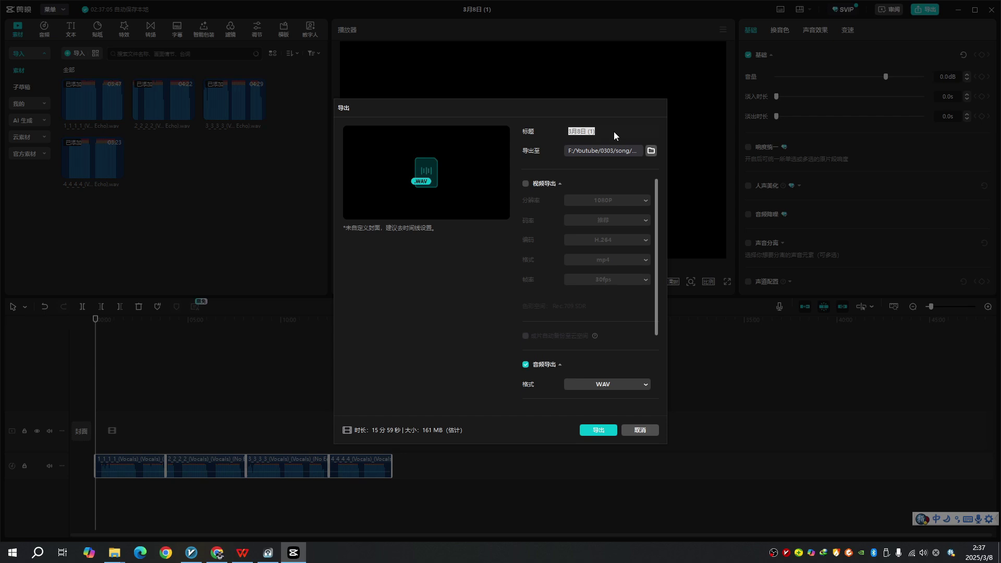
{"action": "type", "text": "song"}
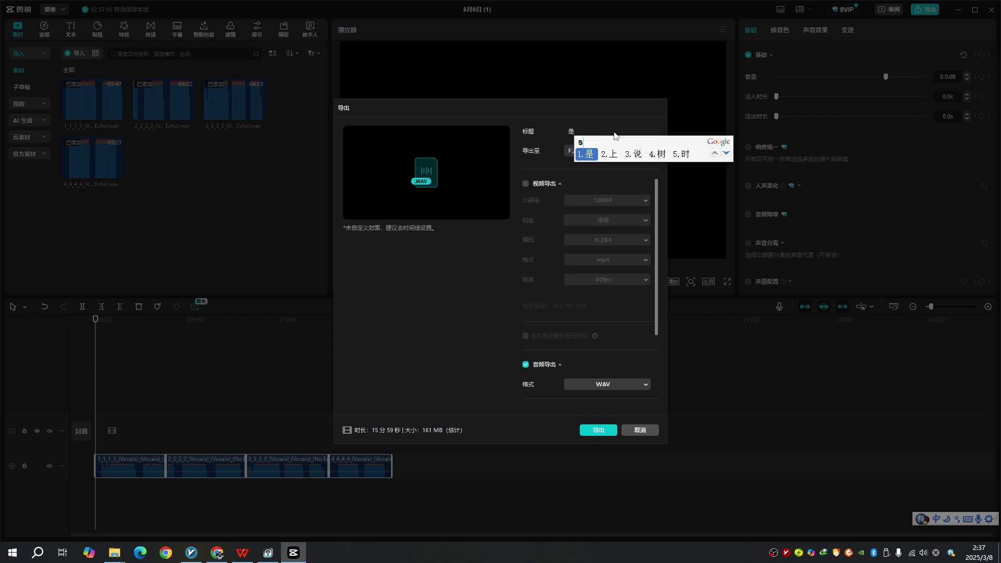
{"action": "key", "text": "Return"}
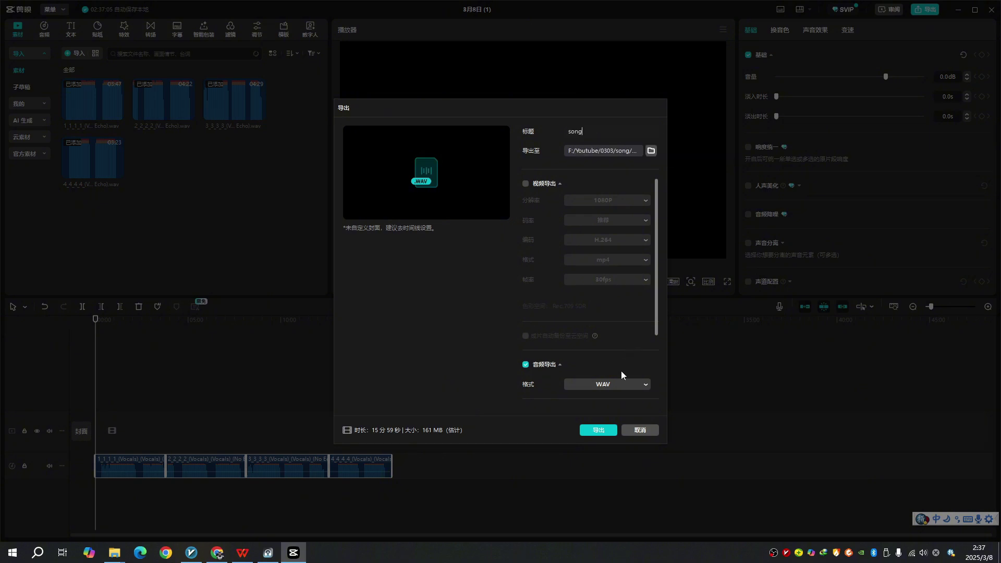
{"action": "left_click", "coordinate": [599, 429]}
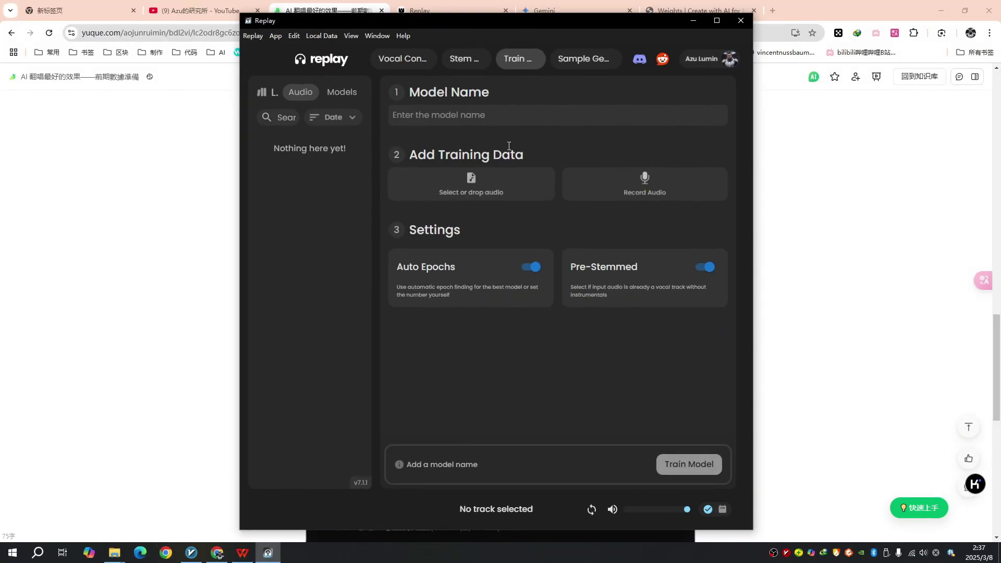
- In Replay, train a voice model named jj using song.WAV as the training data
{"action": "left_click", "coordinate": [470, 116]}
{"action": "type", "text": "jj"}
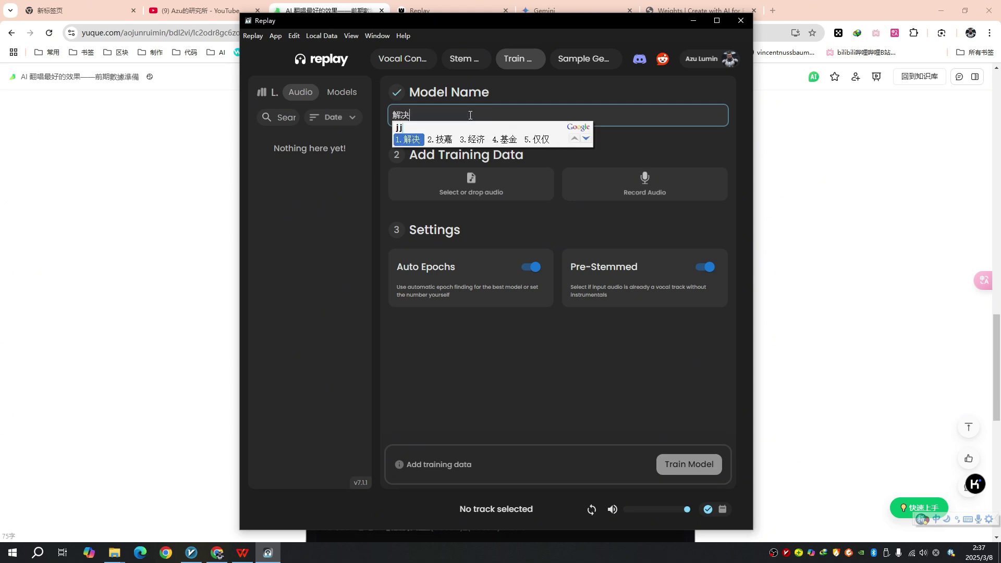
{"action": "key", "text": "Return"}
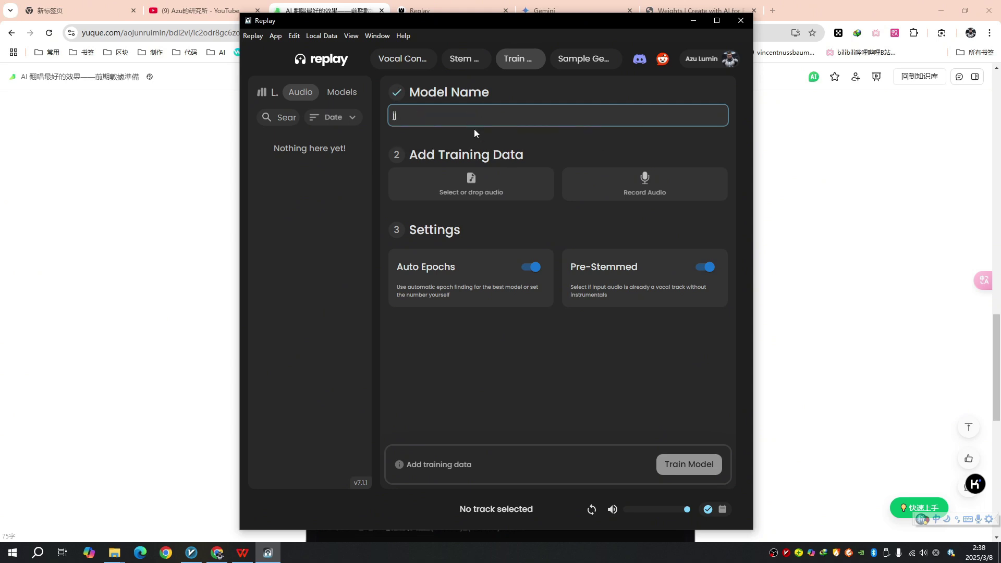
{"action": "left_click", "coordinate": [495, 193]}
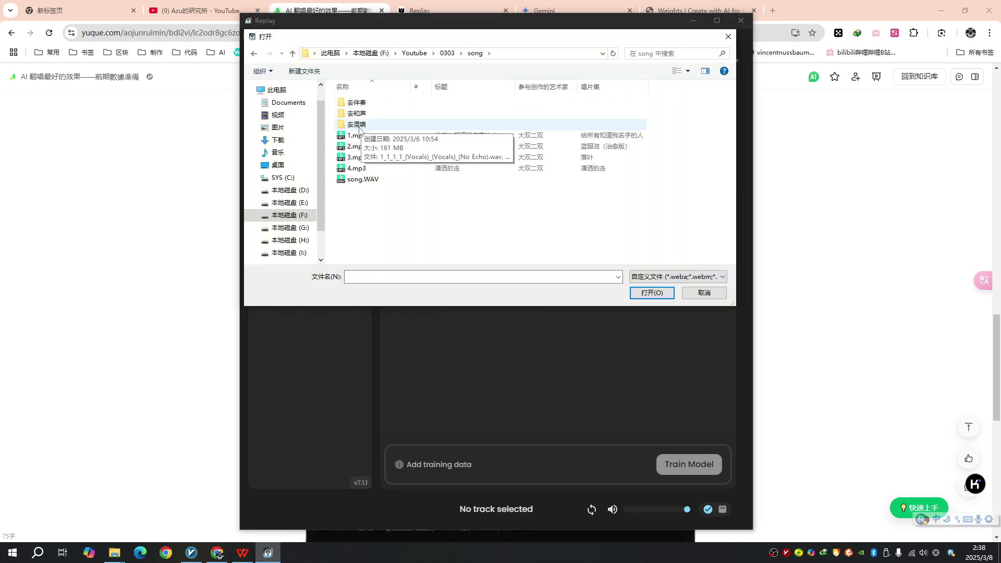
{"action": "double_click", "coordinate": [364, 179]}
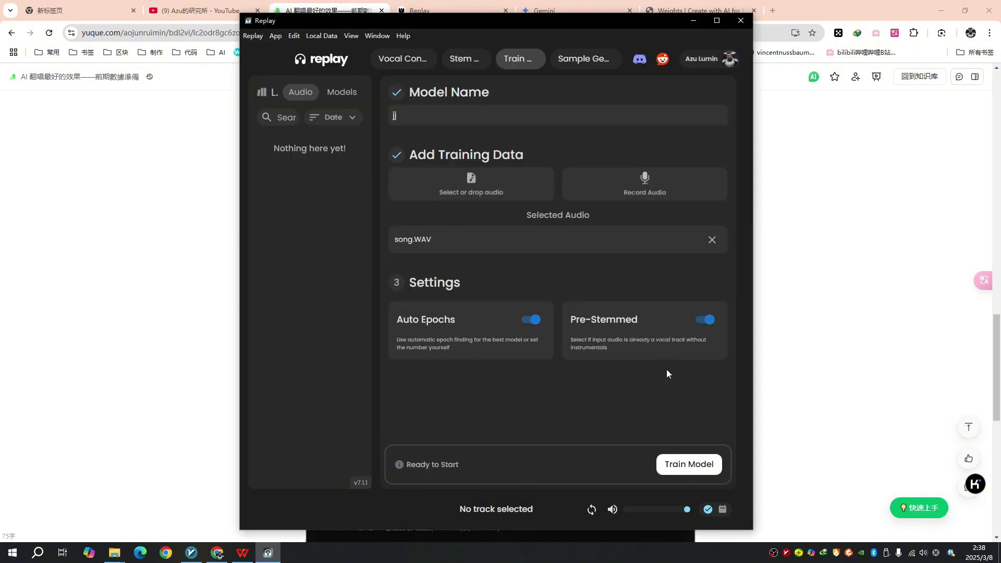
{"action": "left_click", "coordinate": [682, 469]}
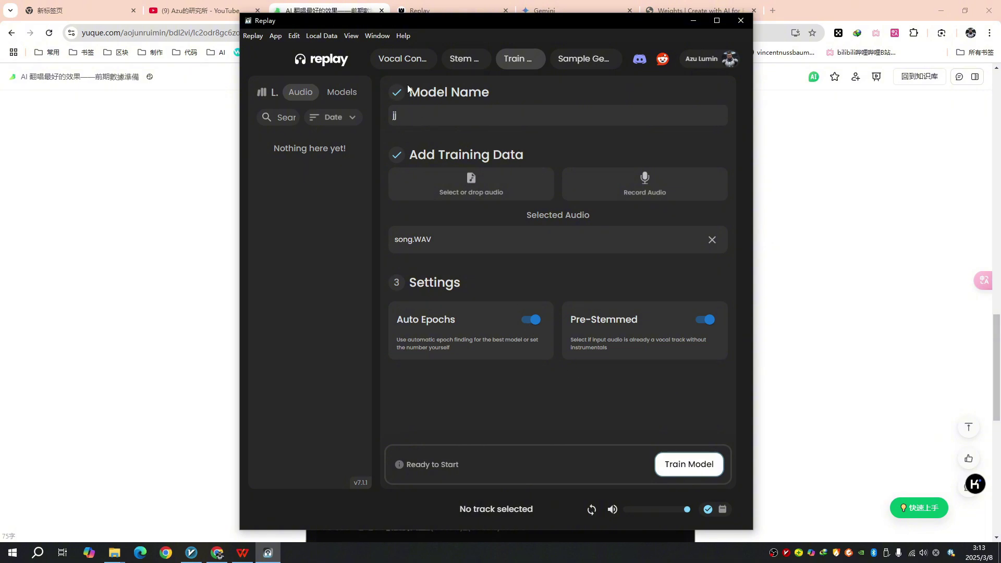
- Convert the audio file 1_On the Road Again (1)_(Vocals).wav with the Jj voice model
{"action": "left_click", "coordinate": [408, 64]}
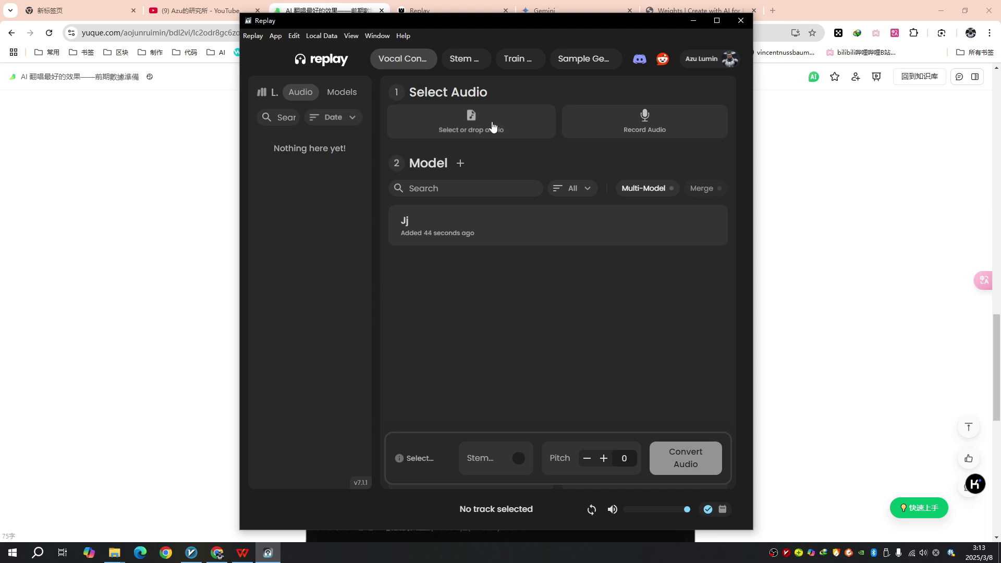
{"action": "left_click", "coordinate": [492, 127]}
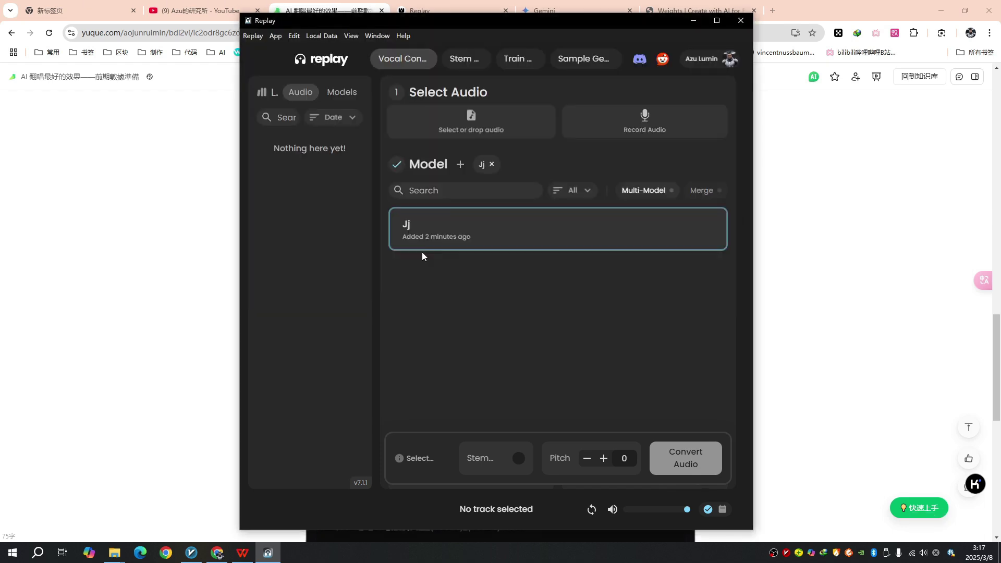
{"action": "left_click", "coordinate": [495, 250]}
{"action": "left_click", "coordinate": [494, 250]}
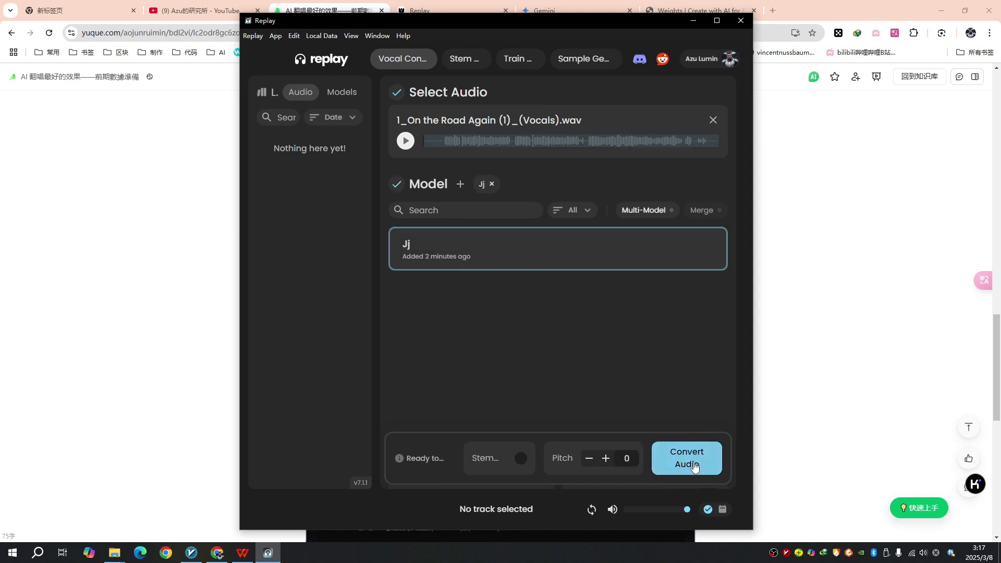
{"action": "left_click", "coordinate": [695, 465]}
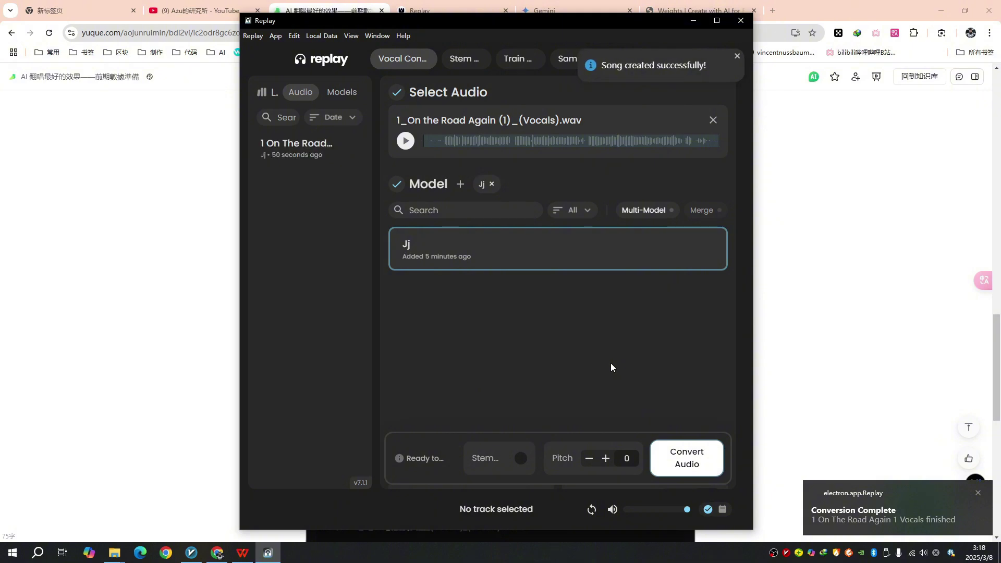
- Listen to the converted On The Road Again vocals from an early point in the track, and pause playback
{"action": "mouse_move", "coordinate": [333, 152]}
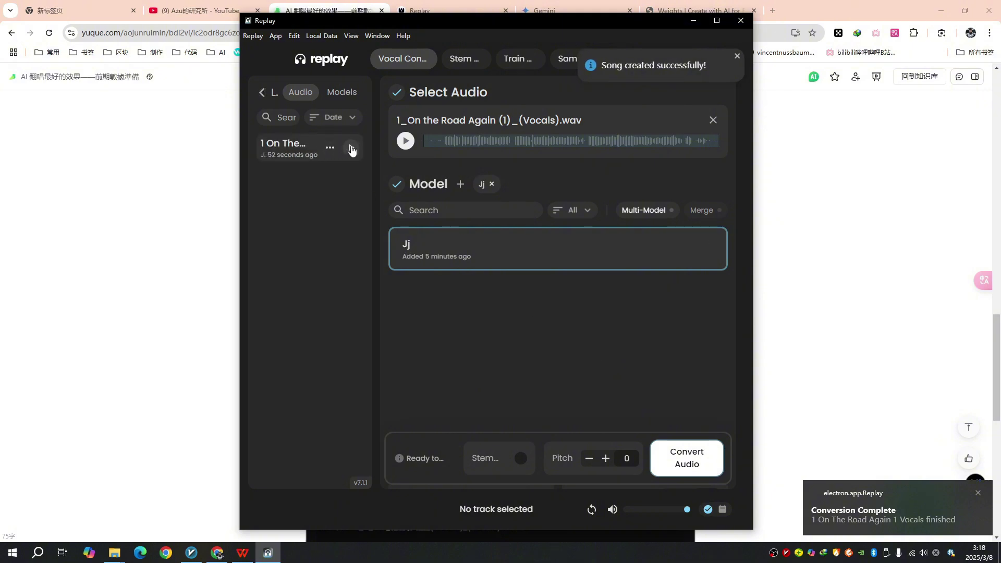
{"action": "left_click", "coordinate": [351, 149]}
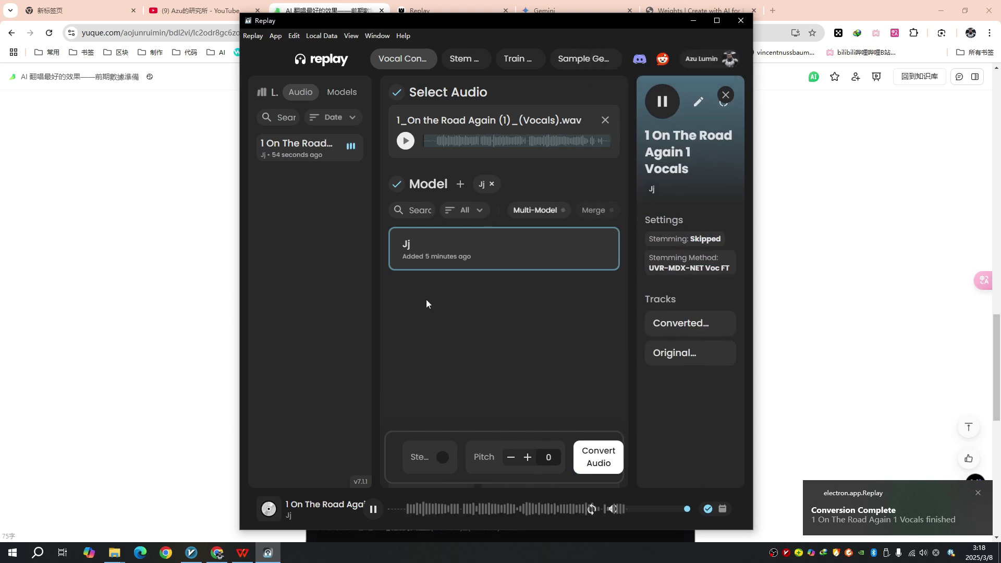
{"action": "left_click", "coordinate": [419, 514]}
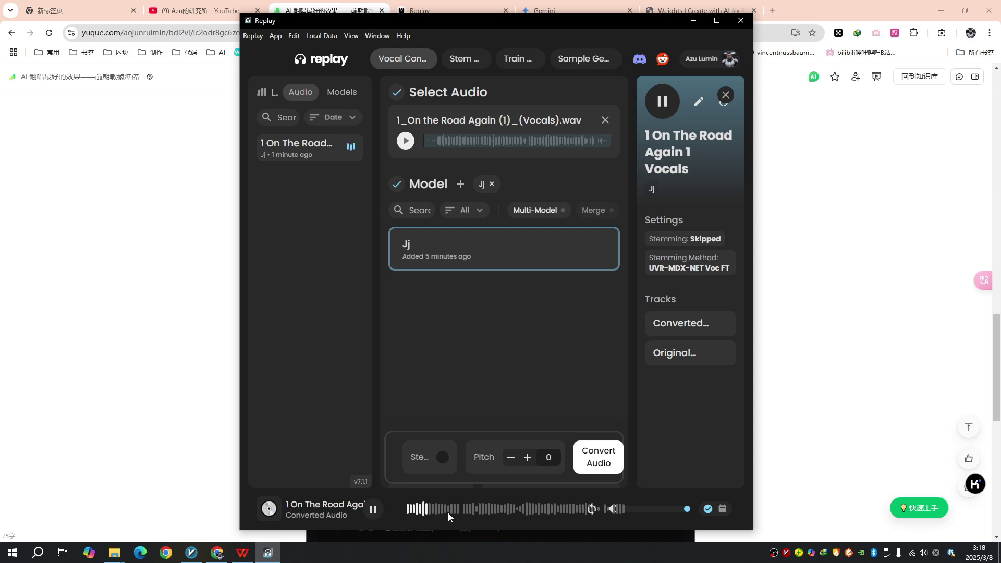
{"action": "left_click", "coordinate": [374, 510]}
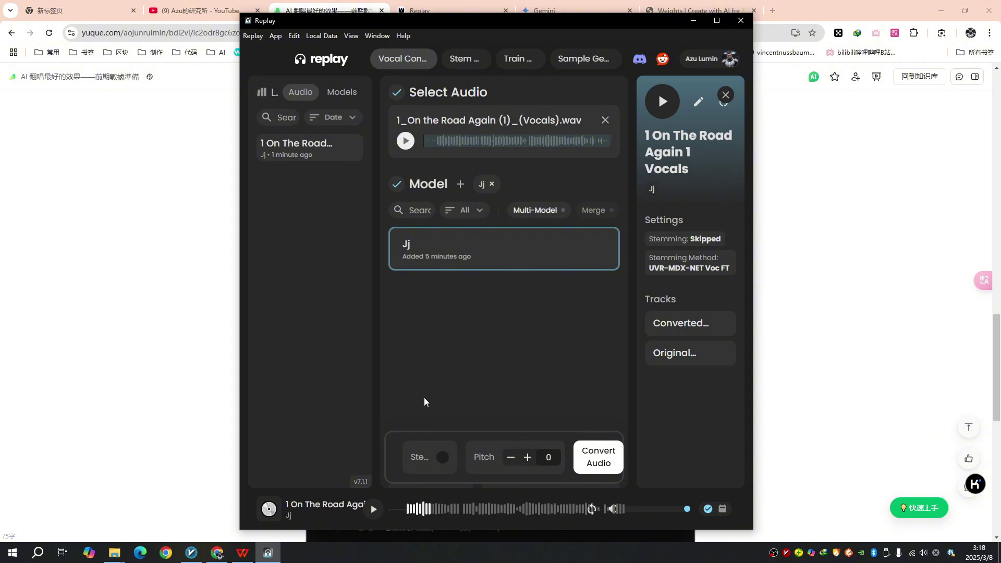
- Play the de-echoed 2_2_2_2 vocal file at 80% volume and compare it with the converted track in Replay
{"action": "left_click", "coordinate": [114, 553]}
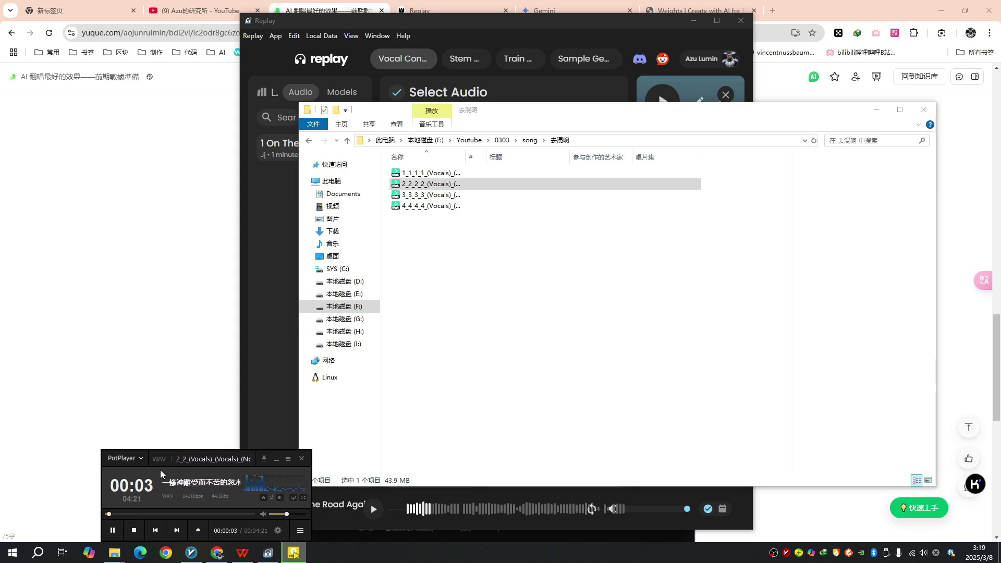
{"action": "left_click_drag", "start_coordinate": [170, 456], "coordinate": [165, 380]}
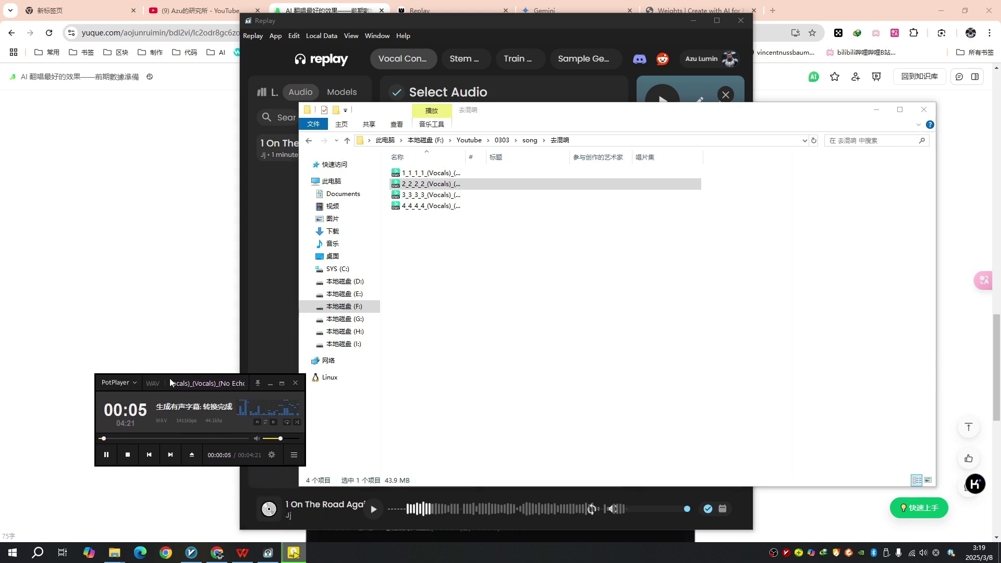
{"action": "scroll", "coordinate": [182, 408], "scroll_direction": "up", "scroll_amount": 5}
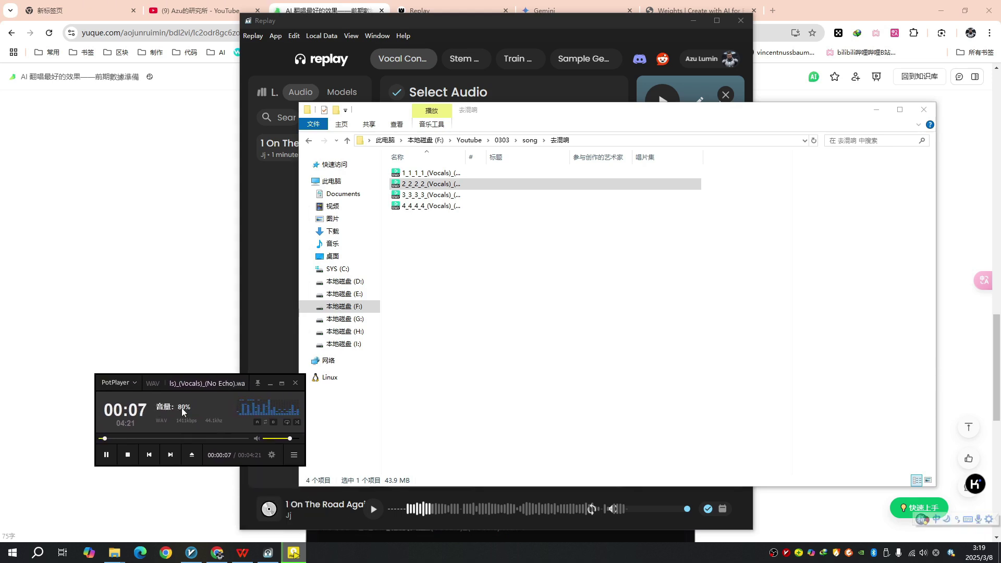
{"action": "left_click", "coordinate": [107, 456]}
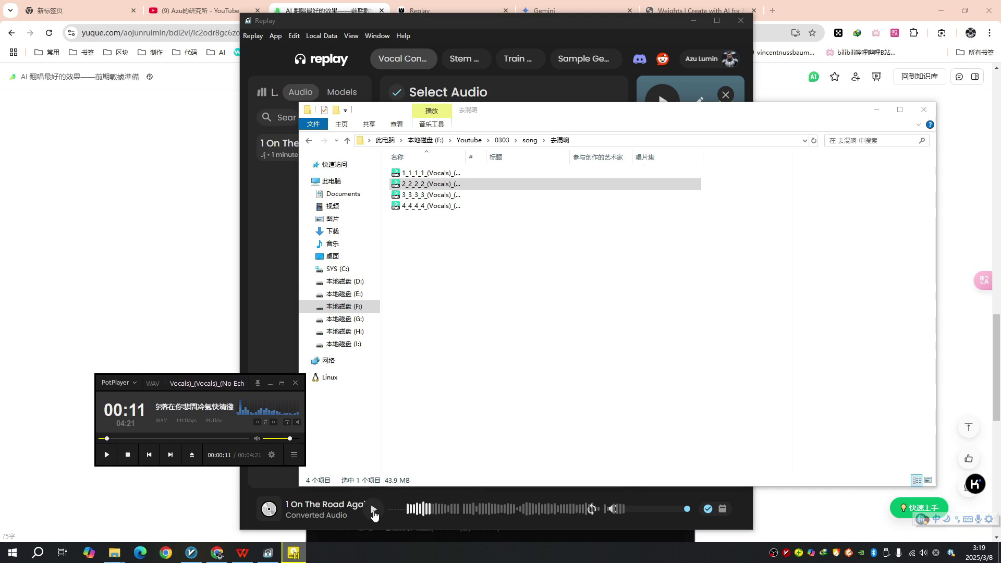
{"action": "left_click", "coordinate": [373, 510]}
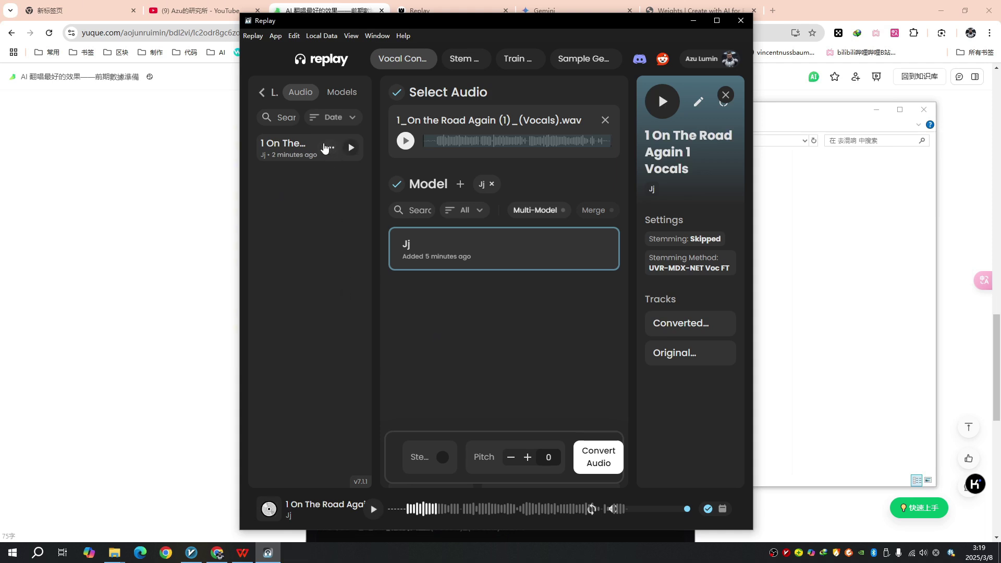
- Retrieve the converted vocal from Replay's library and place the Jj sings 1_On the Road Again MP3 on the JianYing timeline
{"action": "left_click", "coordinate": [330, 148]}
{"action": "left_click", "coordinate": [298, 204]}
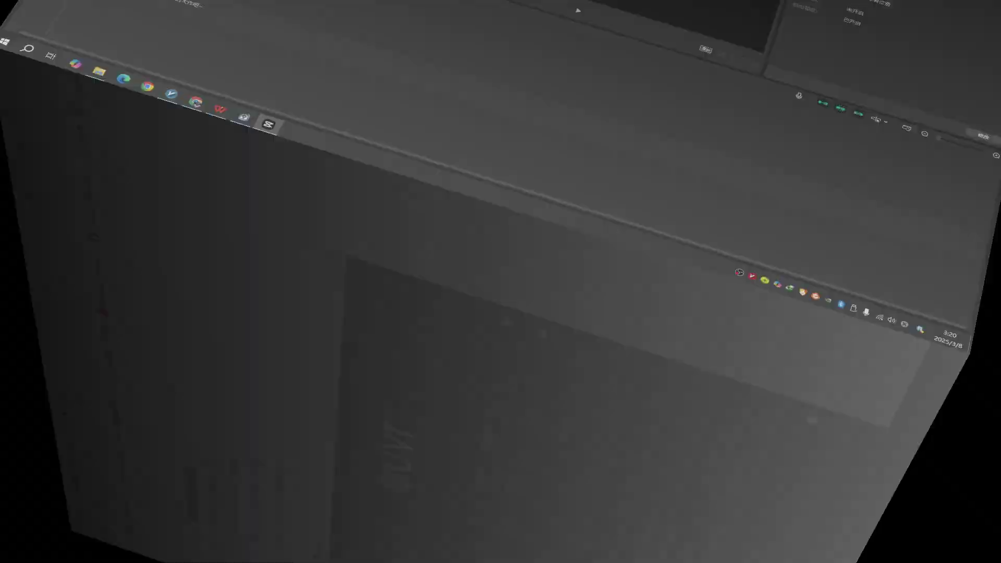
{"action": "left_click_drag", "start_coordinate": [93, 101], "coordinate": [100, 420]}
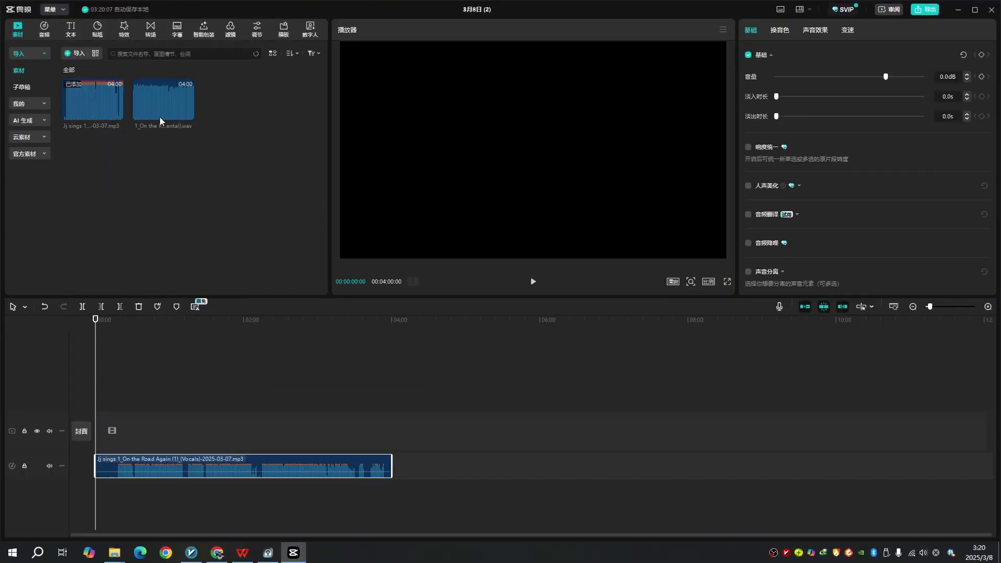
- Place the On the Road Again instrumental WAV on a track below the converted vocal, and play the mix from shortly after the start
{"action": "left_click_drag", "start_coordinate": [136, 382], "coordinate": [92, 496]}
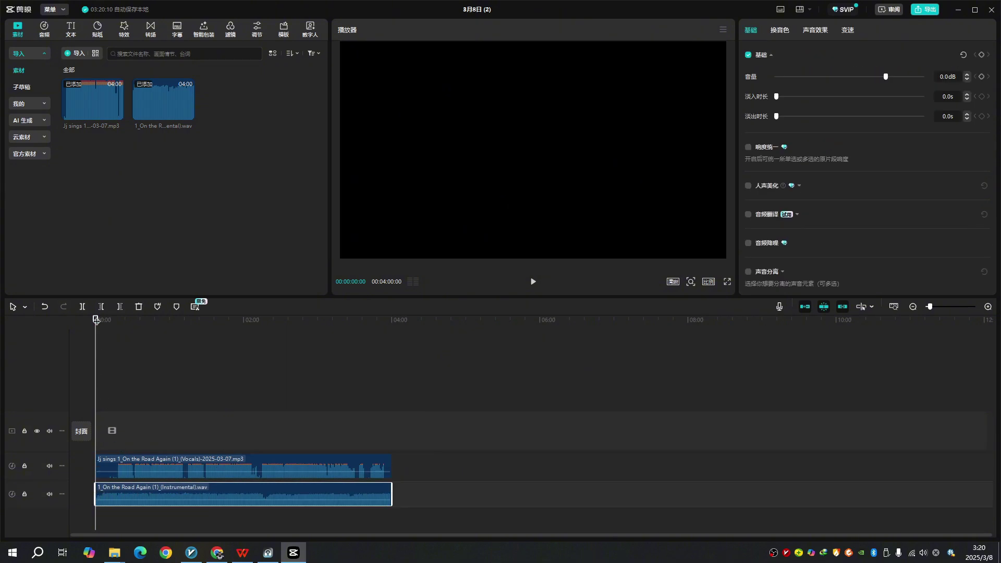
{"action": "left_click_drag", "start_coordinate": [96, 320], "coordinate": [124, 320]}
{"action": "left_click", "coordinate": [532, 285]}
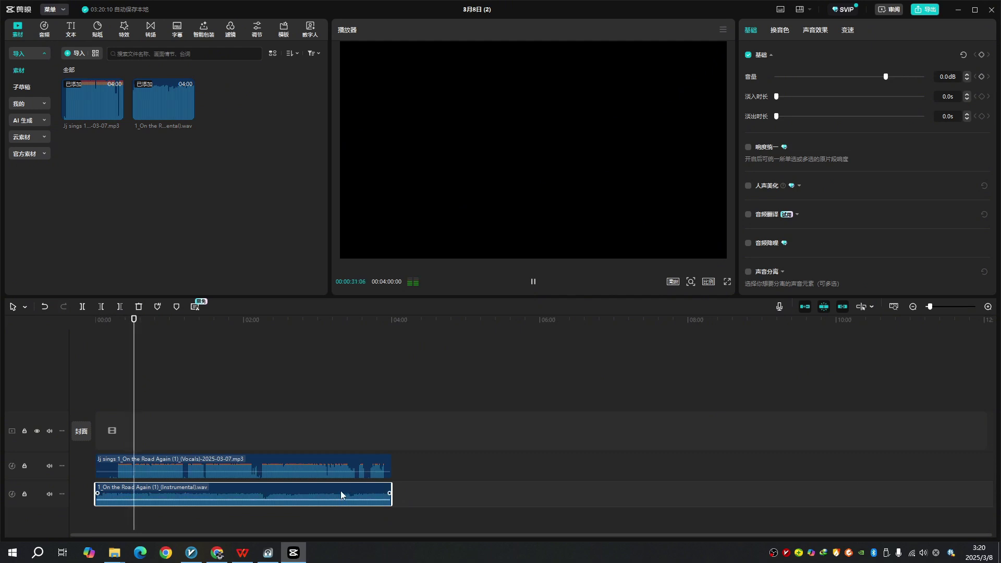
- Set the instrumental clip's volume to 3 dB during playback, listen to the mix, and pause it
{"action": "left_click", "coordinate": [945, 77]}
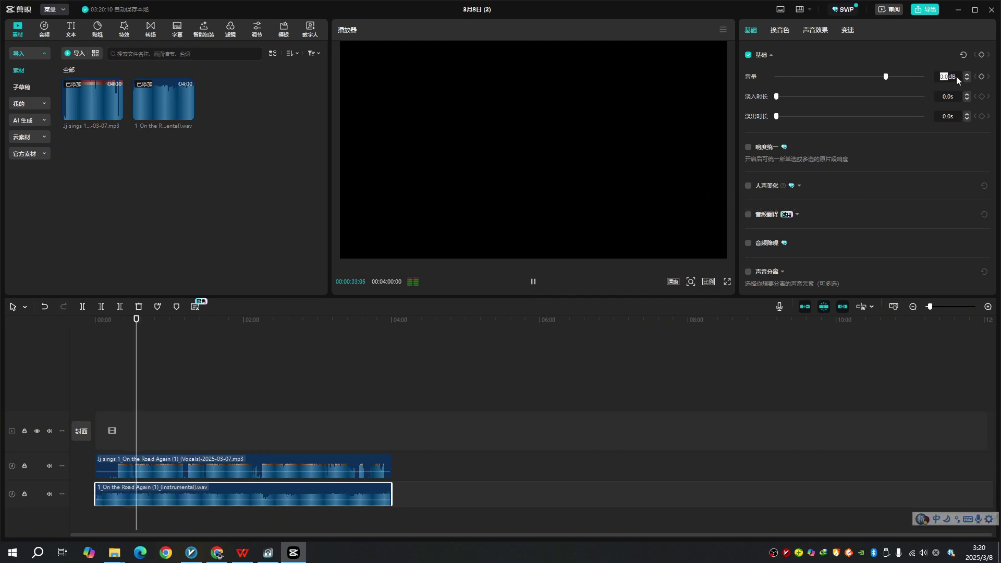
{"action": "key", "text": "Return"}
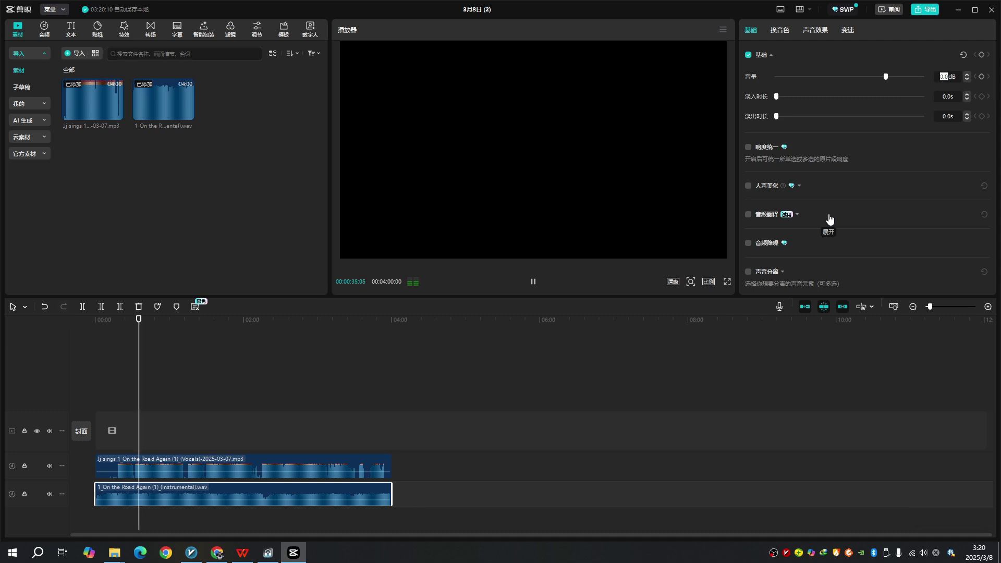
{"action": "left_click", "coordinate": [956, 76]}
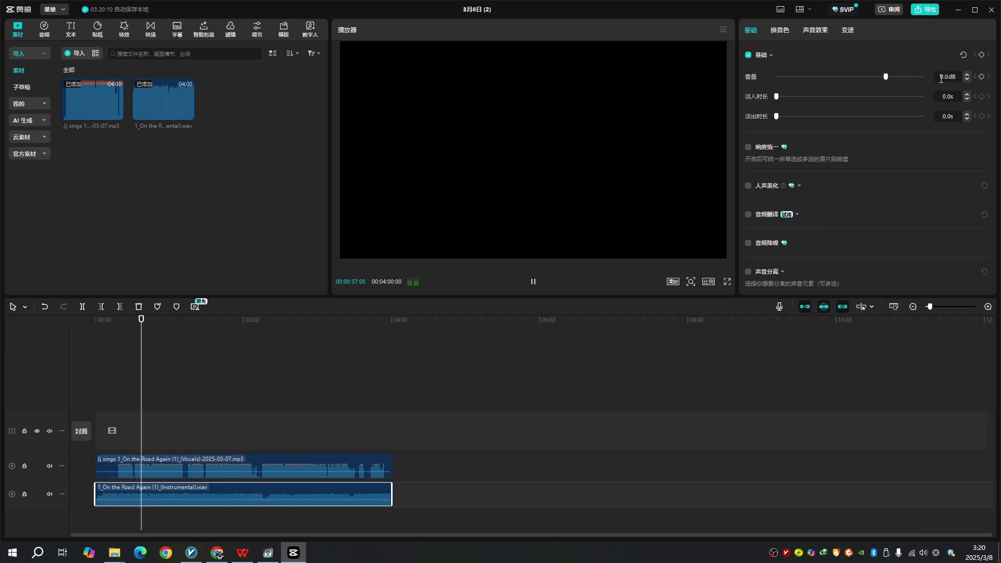
{"action": "type", "text": "3"}
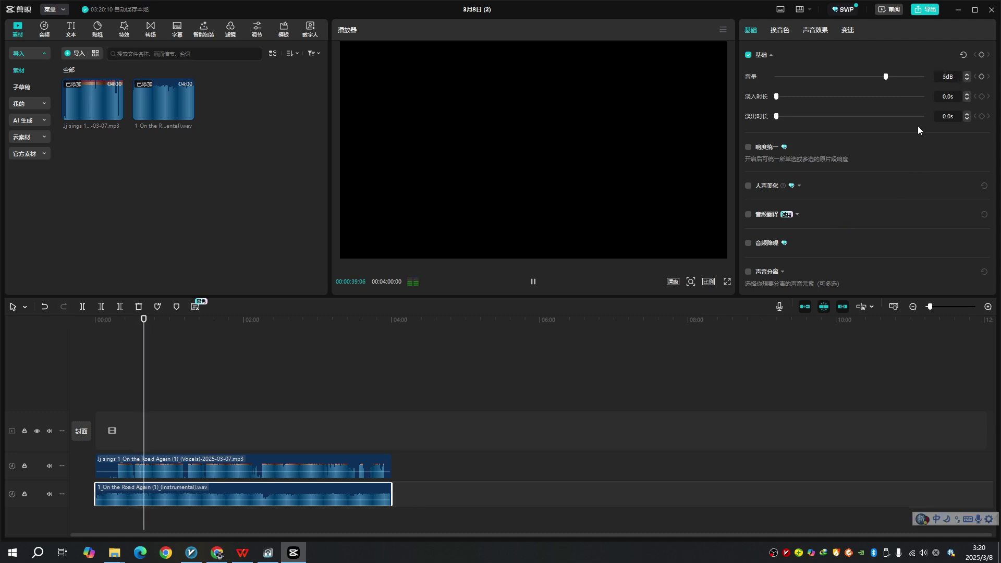
{"action": "key", "text": "Return"}
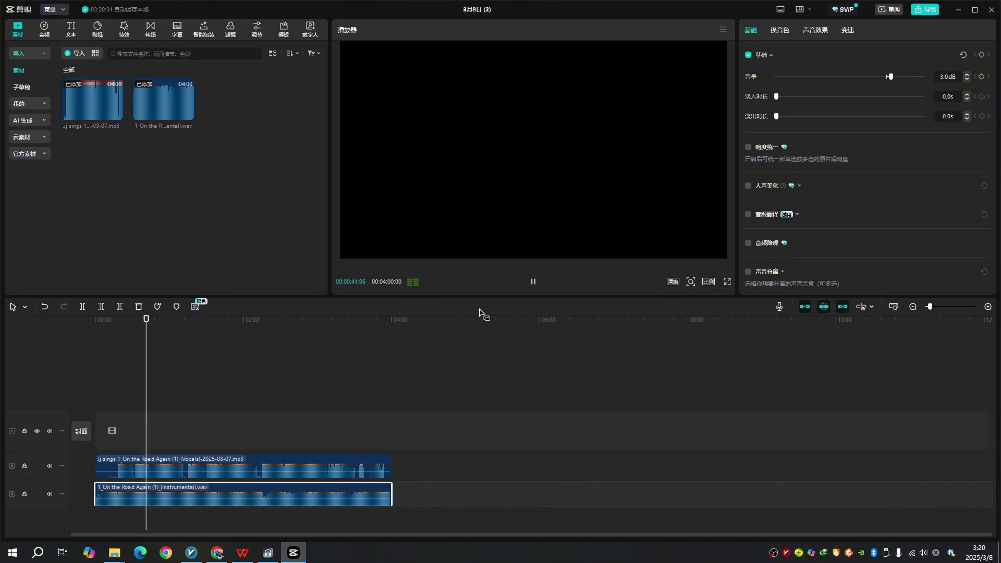
{"action": "left_click", "coordinate": [533, 282]}
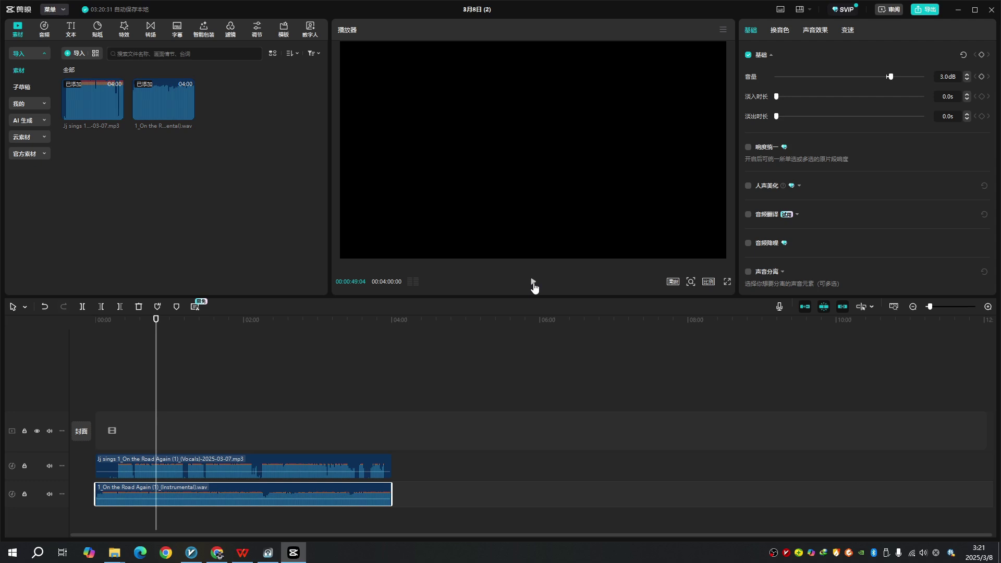
- Switch to Replay and examine the Pre-Stemmed setting for training a voice model
{"action": "key", "text": "alt+Tab"}
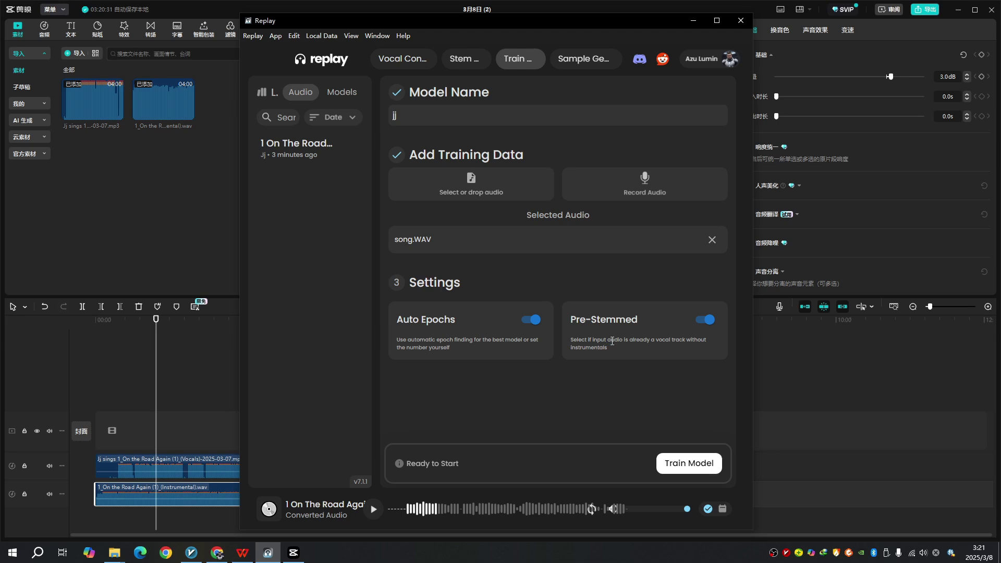
{"action": "left_click_drag", "start_coordinate": [612, 341], "coordinate": [664, 340]}
{"action": "left_click", "coordinate": [680, 340]}
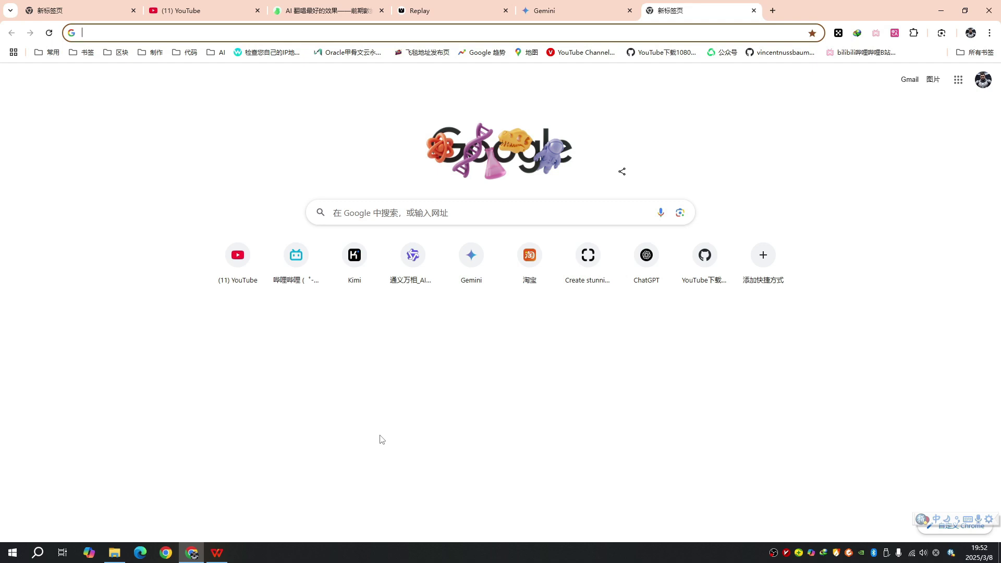
- Open the MiniMax website in the browser, translate the page into Chinese, and go to the MiniMax Audio product
{"action": "left_click", "coordinate": [301, 139]}
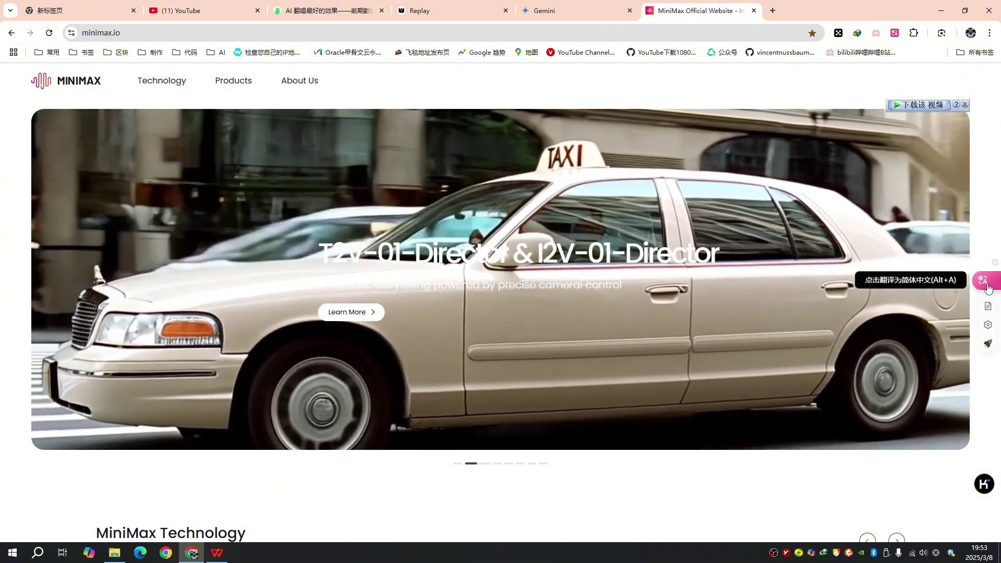
{"action": "left_click", "coordinate": [985, 290]}
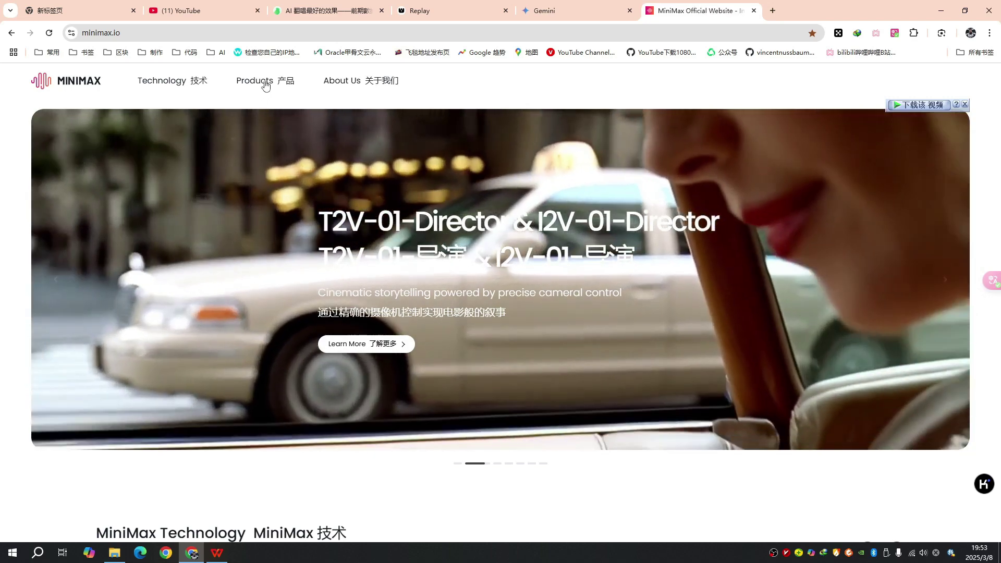
{"action": "left_click", "coordinate": [265, 82]}
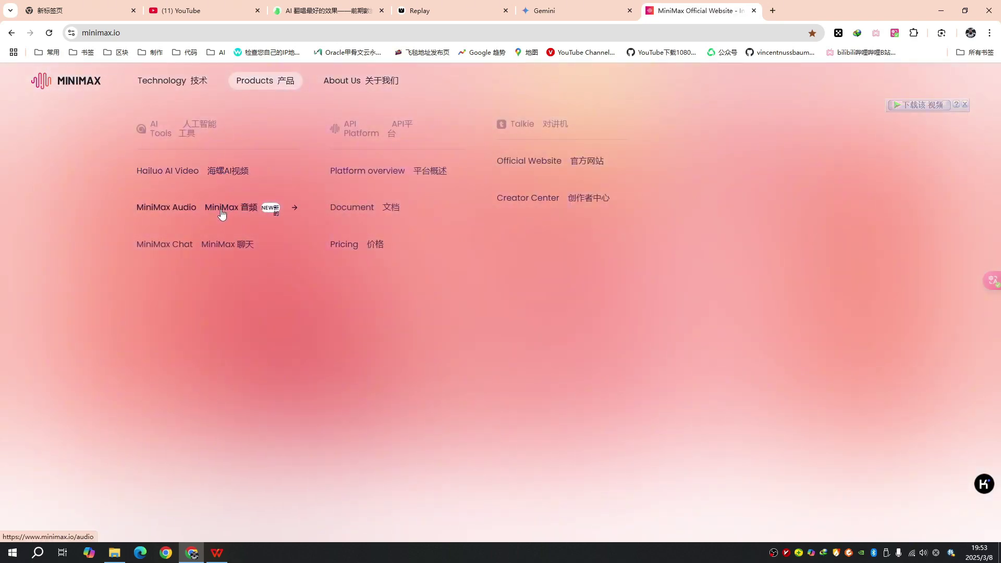
{"action": "left_click", "coordinate": [221, 211]}
- Examine the available speech synthesis models and the itemized credit bills
{"action": "left_click", "coordinate": [754, 129]}
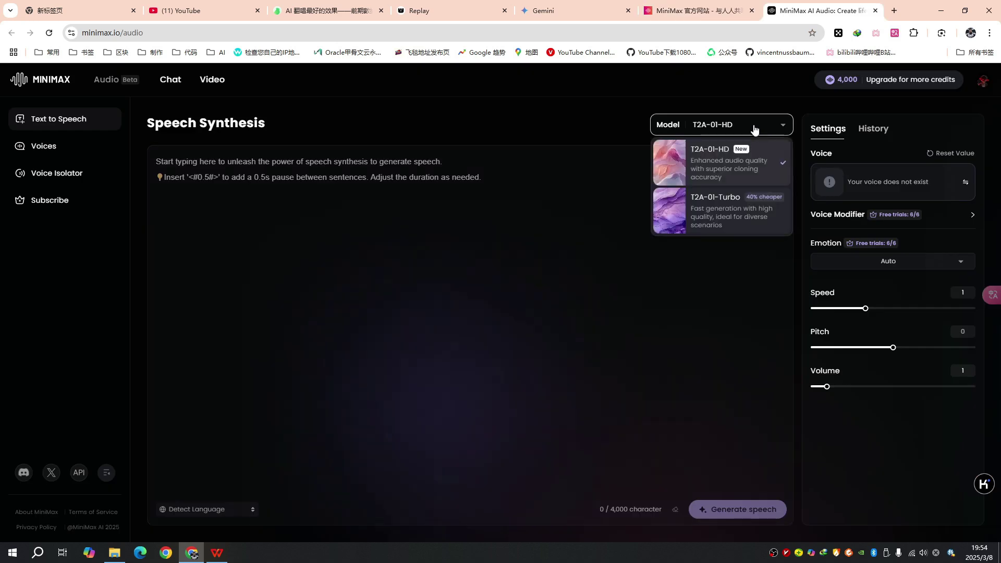
{"action": "left_click", "coordinate": [586, 197]}
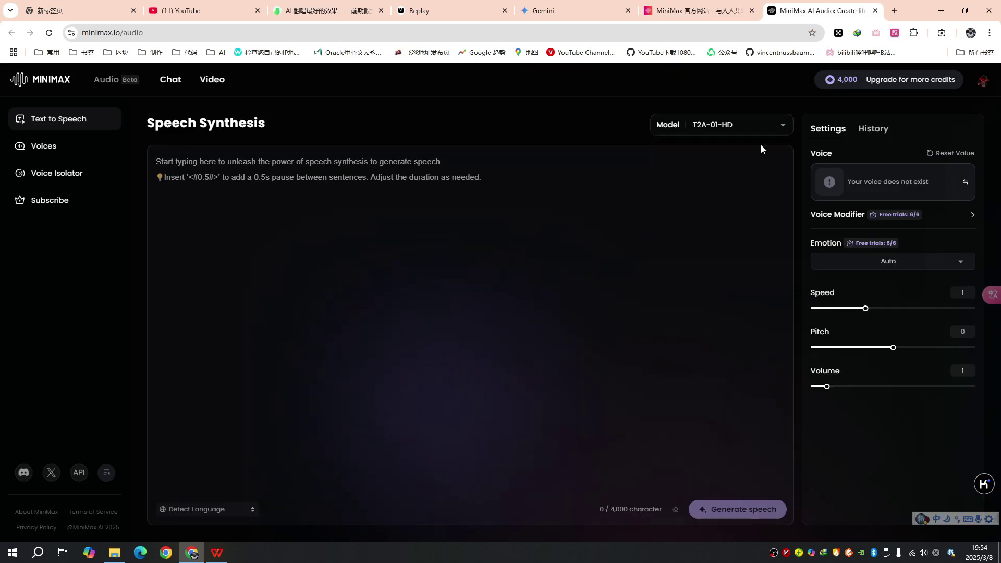
{"action": "left_click", "coordinate": [836, 81]}
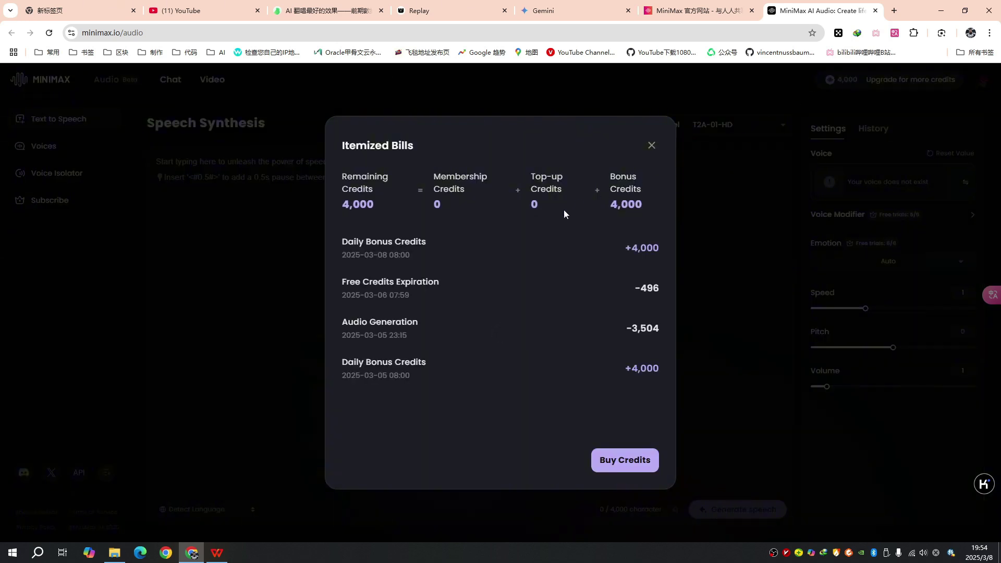
{"action": "left_click", "coordinate": [651, 146]}
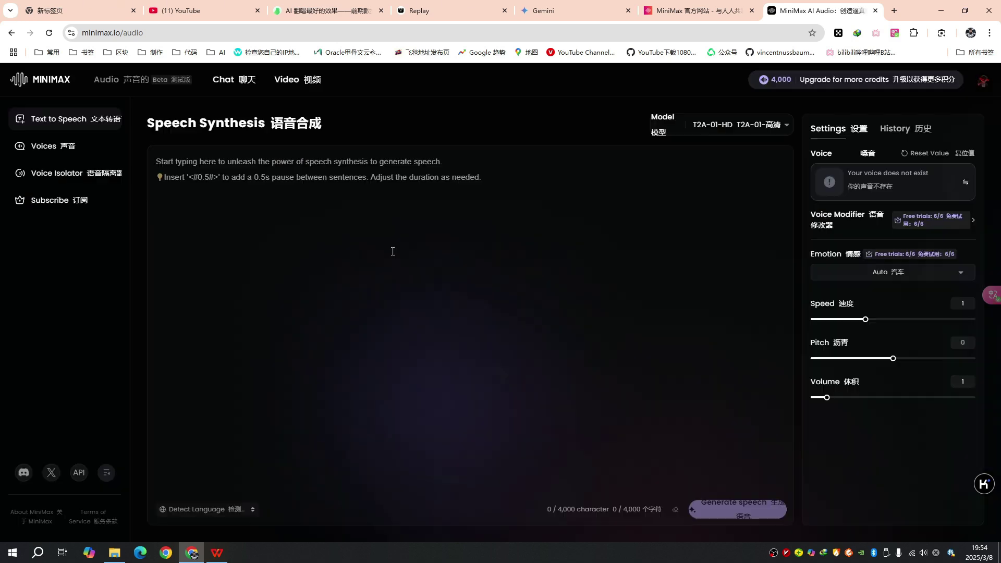
- Start a new voice clone in MiniMax Audio and upload koubo.WAV as the voice sample
{"action": "left_click", "coordinate": [77, 150]}
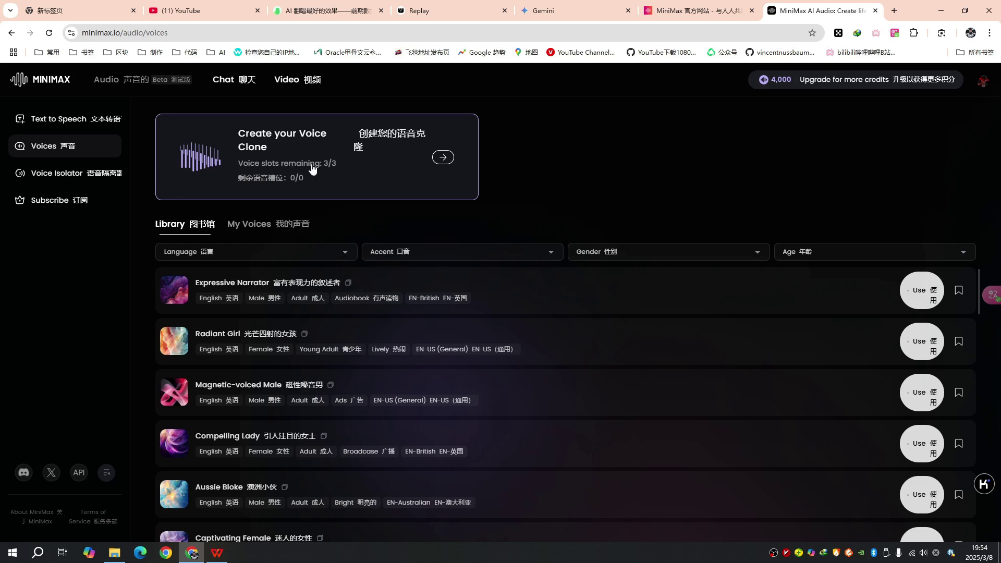
{"action": "left_click", "coordinate": [439, 160]}
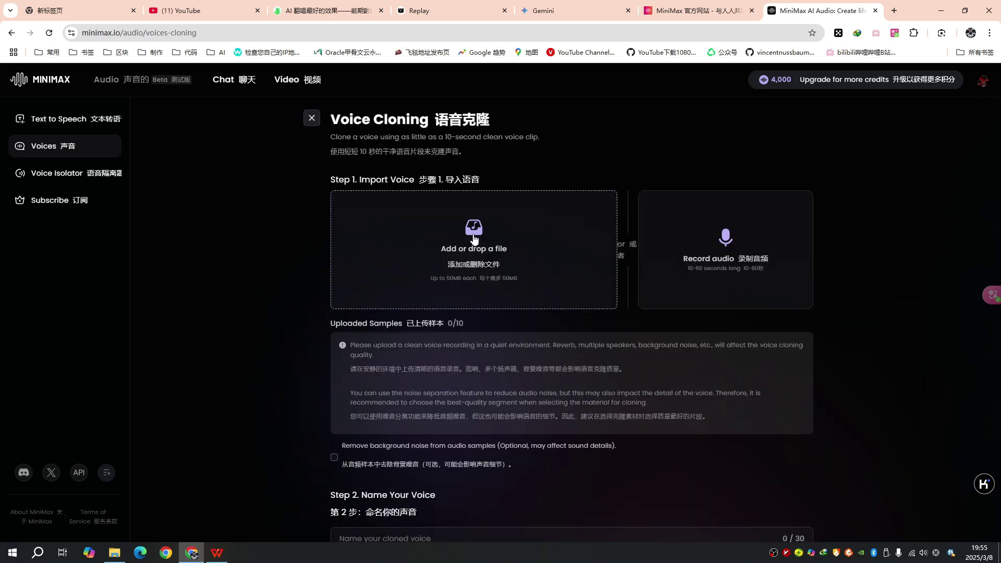
{"action": "left_click", "coordinate": [473, 238]}
{"action": "double_click", "coordinate": [466, 321]}
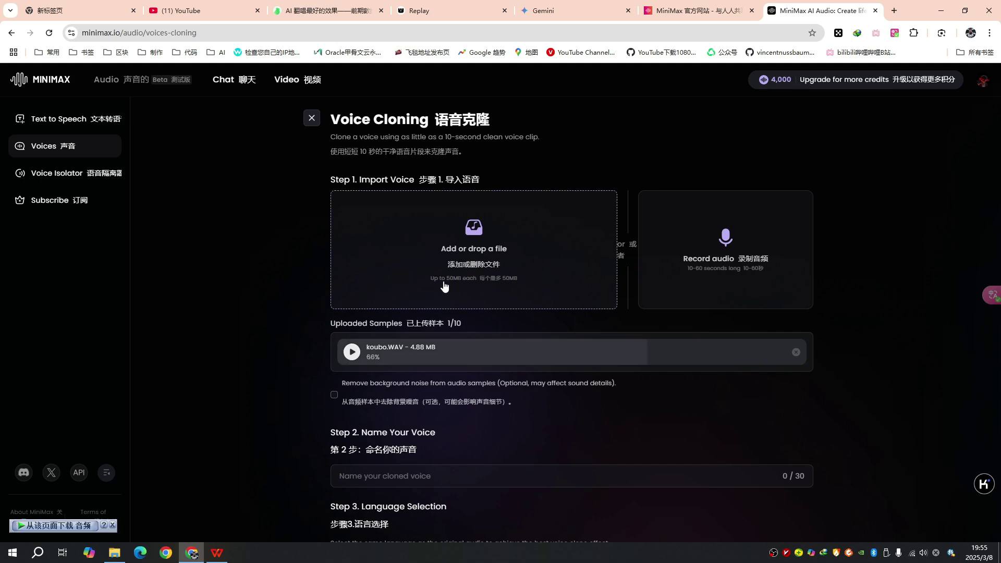
- Enable background noise removal for the uploaded sample and enter the speaker's name as the cloned voice's name
{"action": "scroll", "coordinate": [283, 277], "scroll_direction": "down", "scroll_amount": 3}
{"action": "scroll", "coordinate": [282, 277], "scroll_direction": "up", "scroll_amount": 3}
{"action": "scroll", "coordinate": [283, 277], "scroll_direction": "down", "scroll_amount": 1}
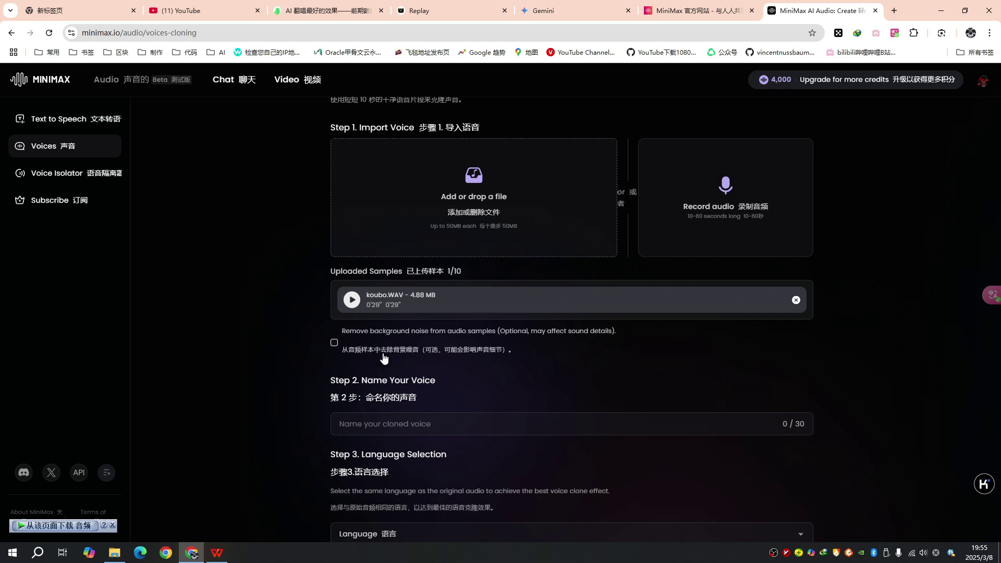
{"action": "left_click", "coordinate": [334, 343]}
{"action": "left_click", "coordinate": [425, 416]}
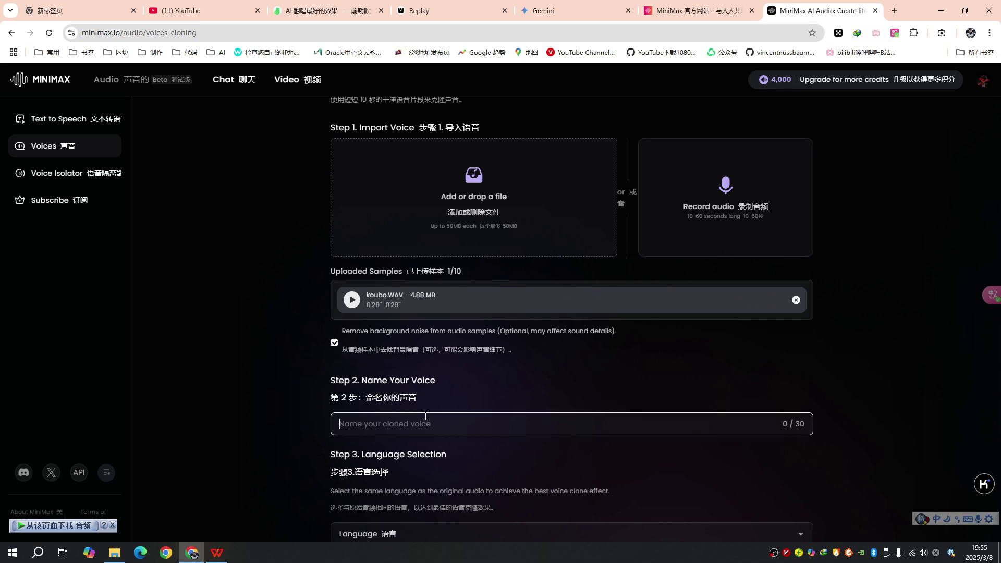
{"action": "type", "text": "Azu"}
- Choose Chinese (Mandarin) as the clone's language, accept the rights confirmation, and convert the sample into a cloned voice
{"action": "scroll", "coordinate": [520, 370], "scroll_direction": "down", "scroll_amount": 3}
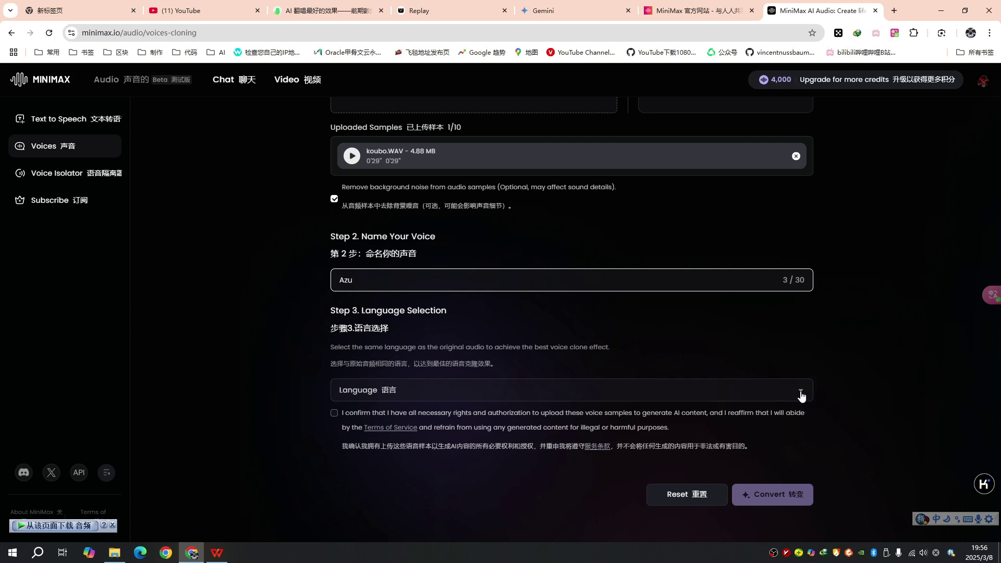
{"action": "left_click", "coordinate": [730, 392]}
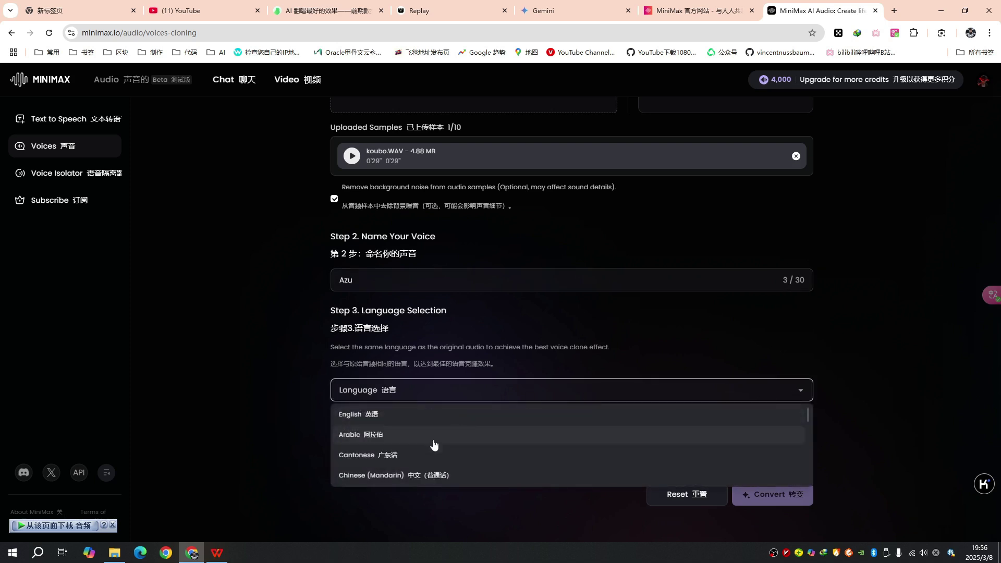
{"action": "left_click", "coordinate": [422, 476]}
{"action": "left_click", "coordinate": [335, 413]}
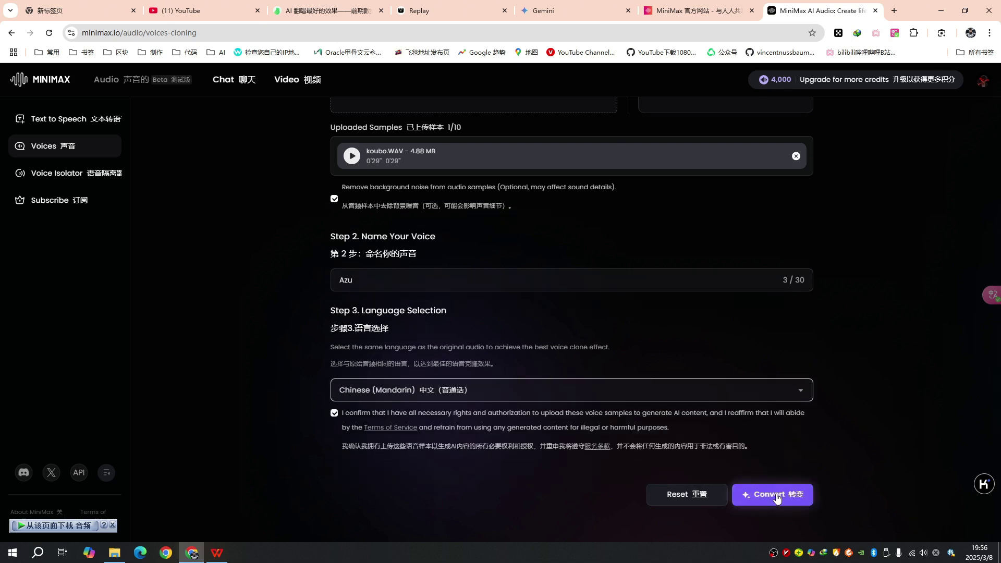
{"action": "left_click", "coordinate": [777, 496]}
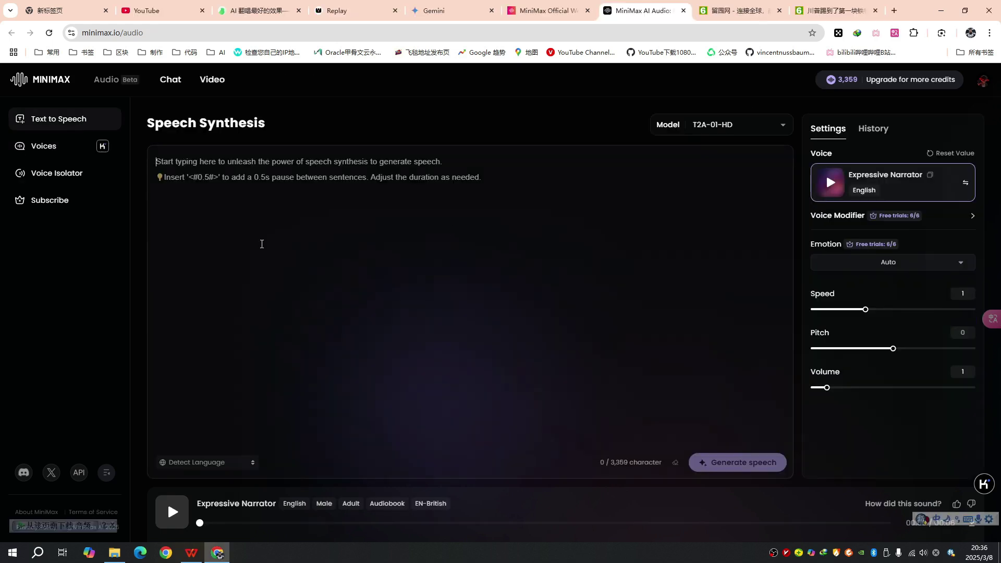
- Paste the copied Chinese news text into Speech Synthesis and generate speech with the cloned Chinese (Mandarin) voice from My Voices
{"action": "right_click", "coordinate": [218, 168]}
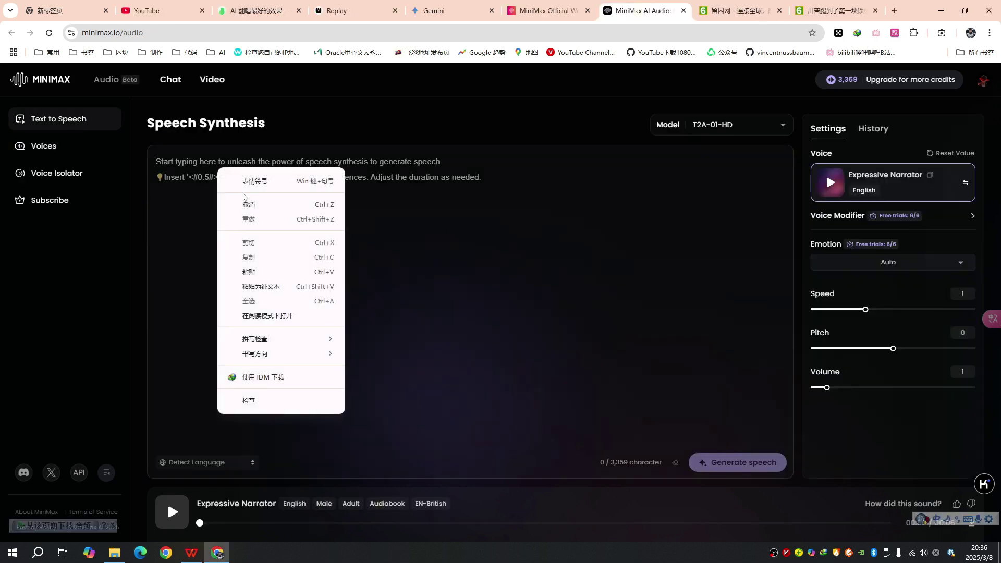
{"action": "left_click", "coordinate": [257, 273]}
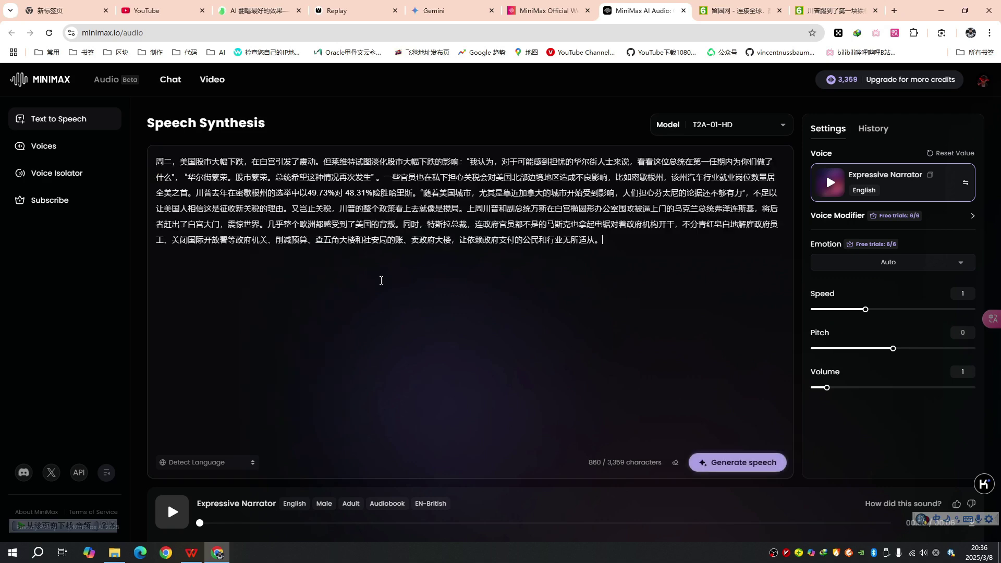
{"action": "left_click", "coordinate": [930, 192]}
{"action": "left_click", "coordinate": [324, 201]}
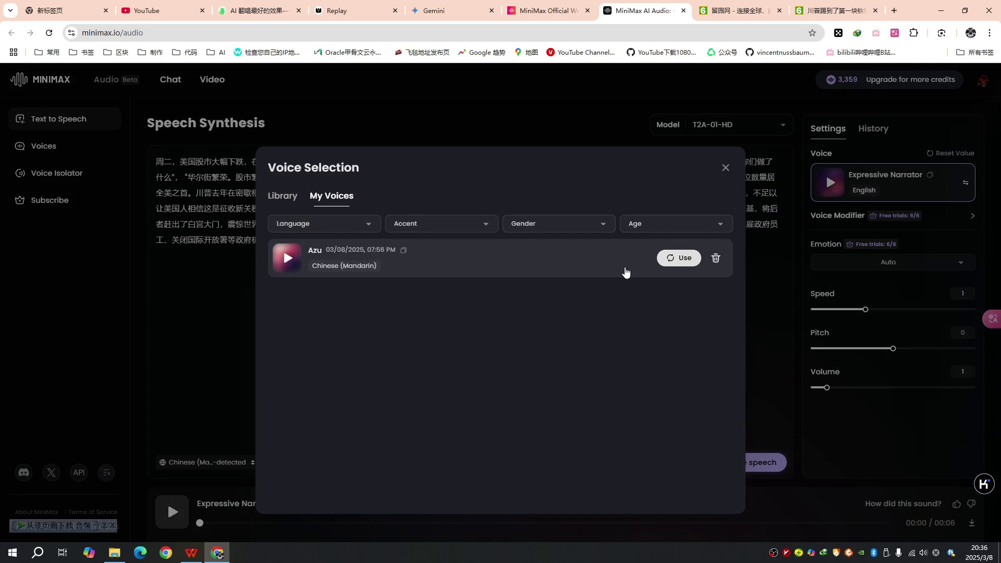
{"action": "left_click", "coordinate": [672, 258]}
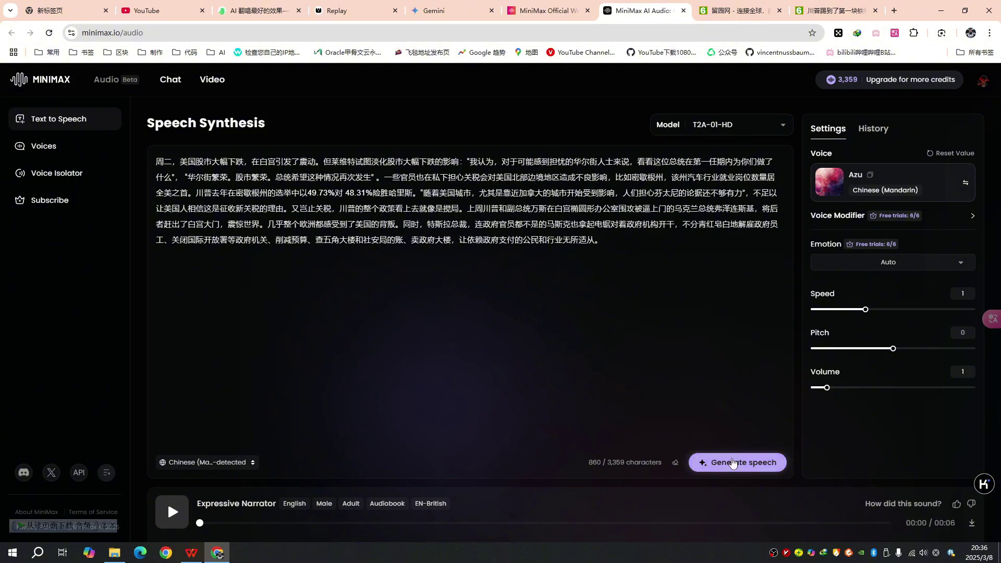
{"action": "left_click", "coordinate": [713, 463]}
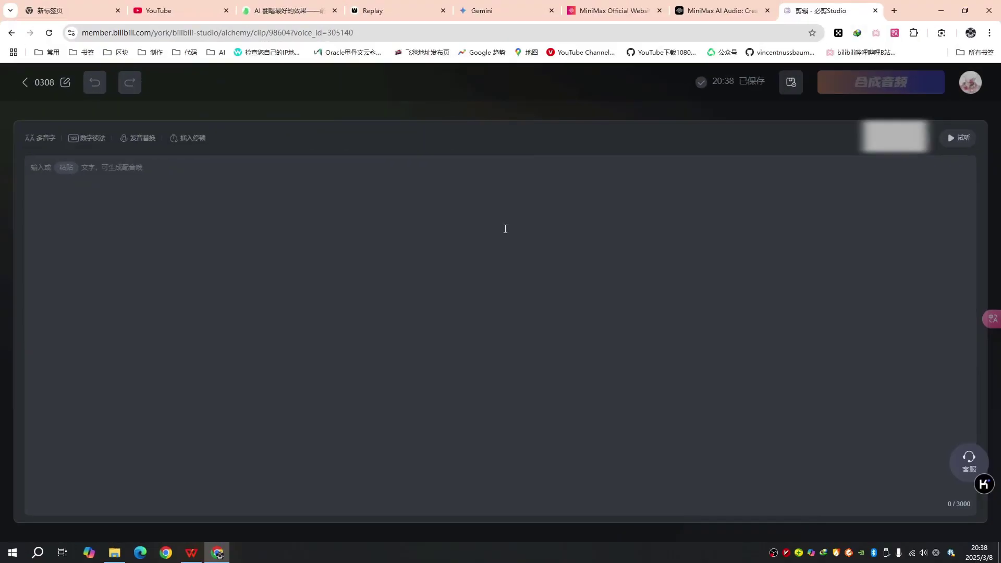
- Paste the same Chinese news text into the 0308 project in 必剪Studio, and confirm synthesizing it as audio
{"action": "right_click", "coordinate": [148, 179]}
{"action": "left_click", "coordinate": [193, 283]}
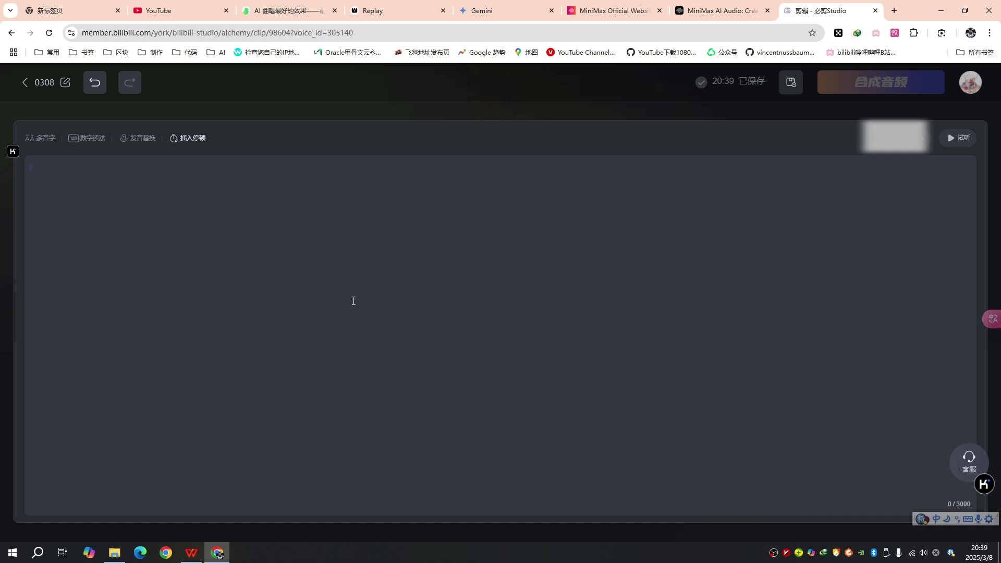
{"action": "right_click", "coordinate": [204, 190]}
{"action": "left_click", "coordinate": [246, 294]}
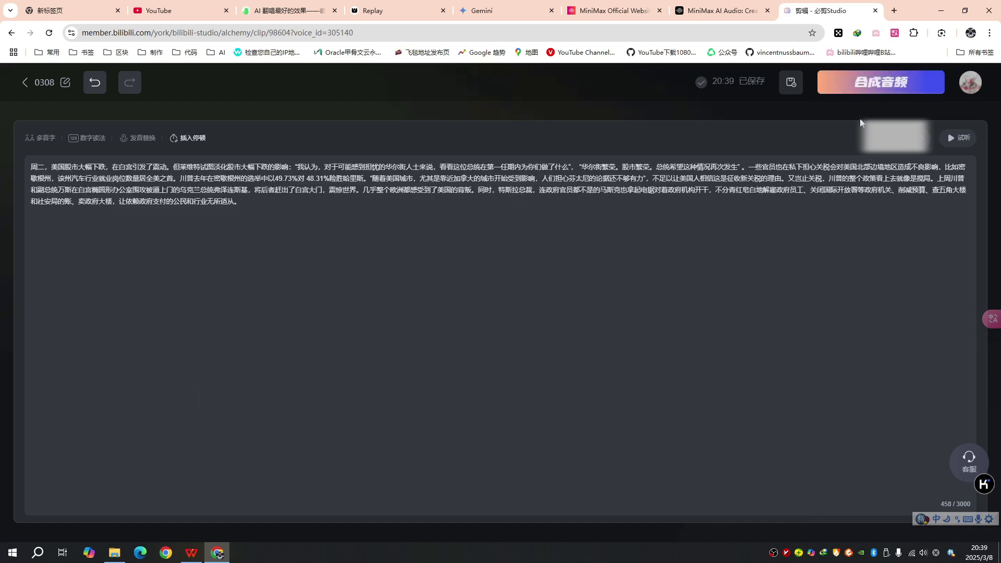
{"action": "left_click", "coordinate": [856, 86]}
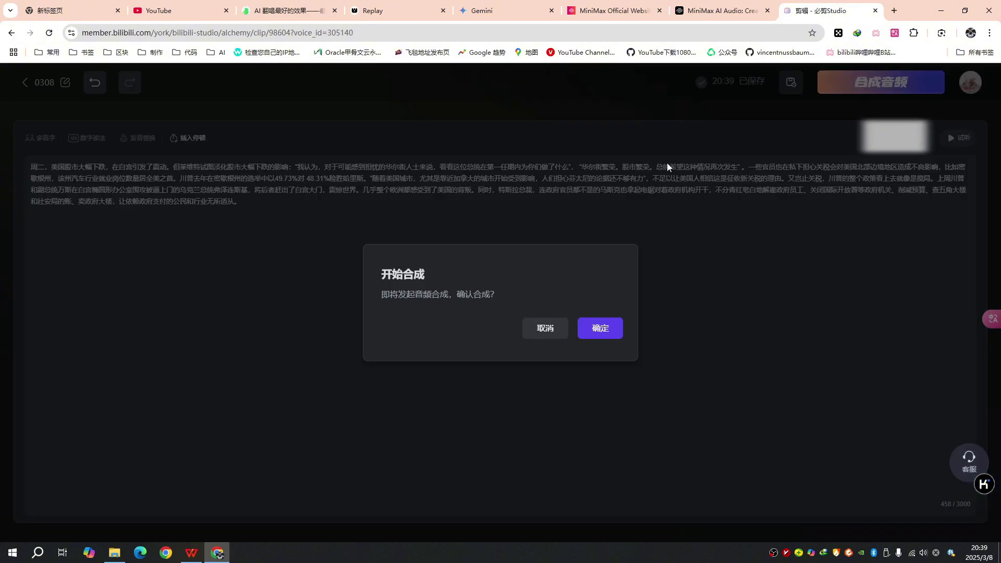
{"action": "left_click", "coordinate": [600, 328]}
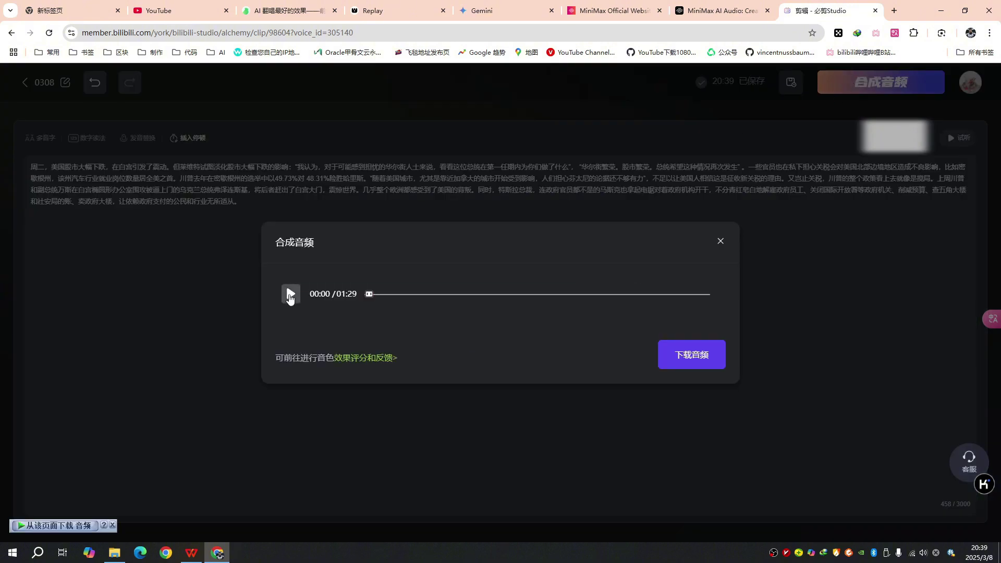
- Play back the synthesized news audio in 必剪Studio and pause it after listening
{"action": "left_click", "coordinate": [290, 295]}
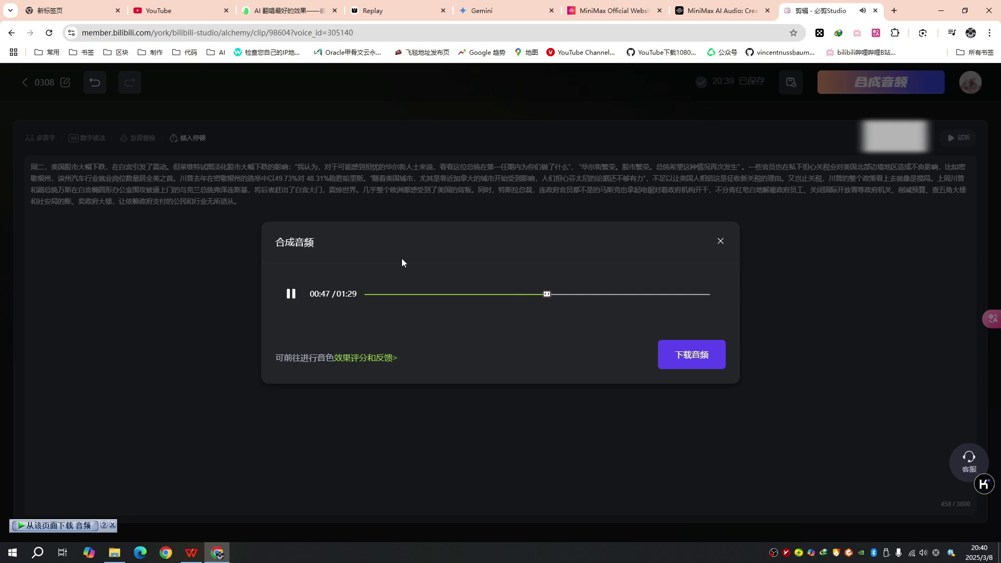
{"action": "left_click", "coordinate": [293, 301]}
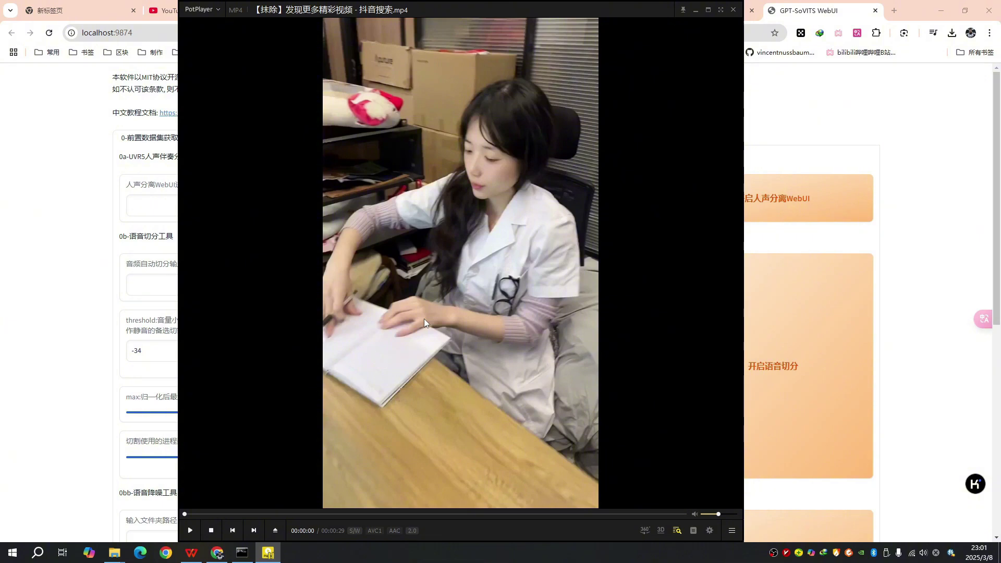
- Play the sample video in PotPlayer with the volume raised slightly, pause it, and minimize the player
{"action": "left_click", "coordinate": [424, 318]}
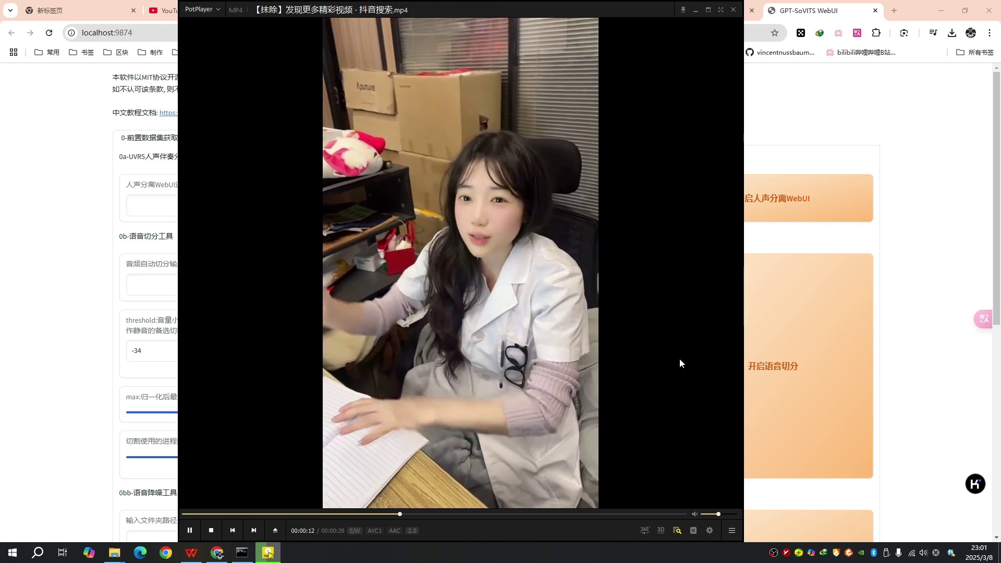
{"action": "scroll", "coordinate": [680, 358], "scroll_direction": "up", "scroll_amount": 1}
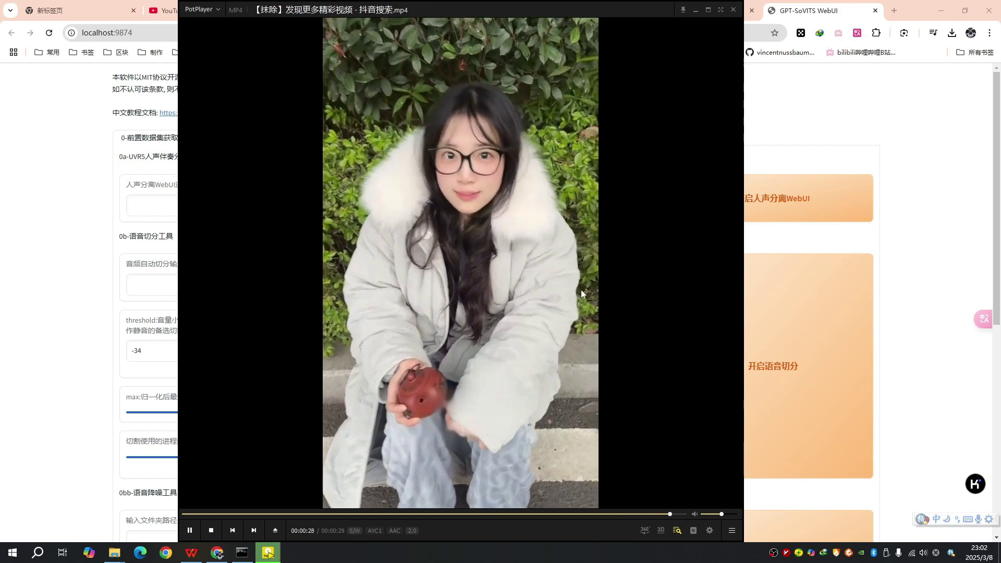
{"action": "left_click", "coordinate": [669, 179]}
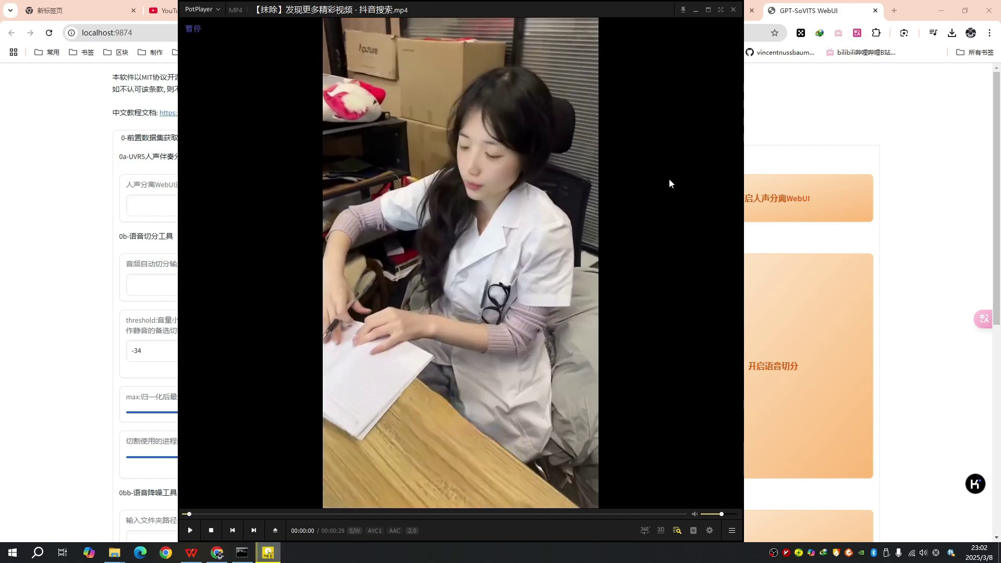
{"action": "left_click", "coordinate": [695, 10]}
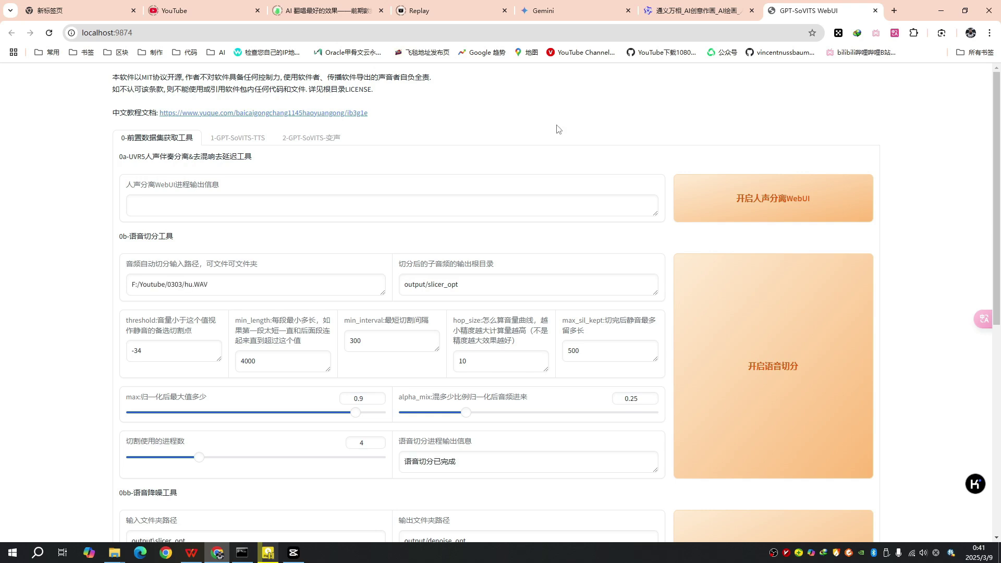
- Switch to the 剪映 project 3月9日, preview the assembled dubbing clips, and start exporting them
{"action": "left_click", "coordinate": [293, 553]}
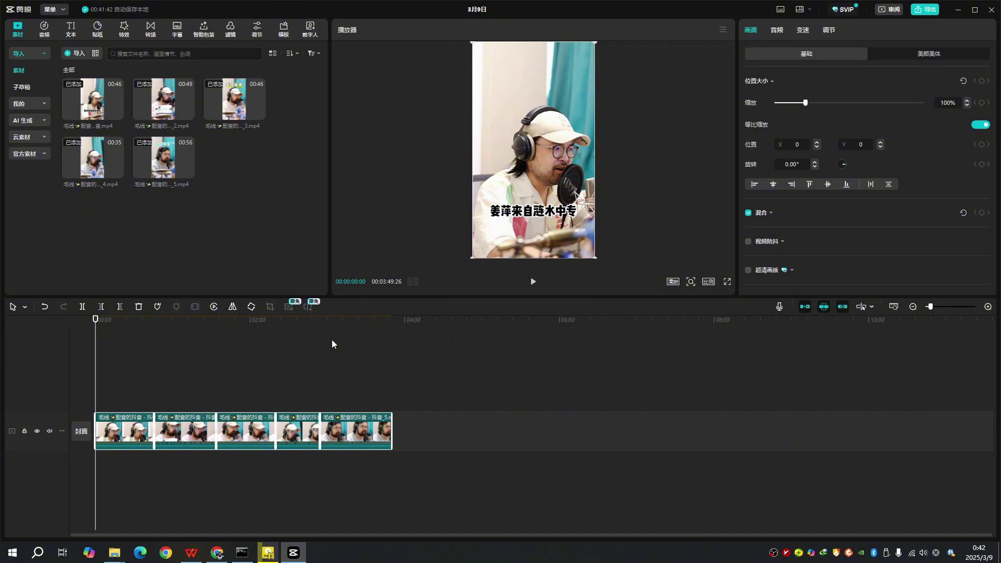
{"action": "left_click", "coordinate": [534, 285]}
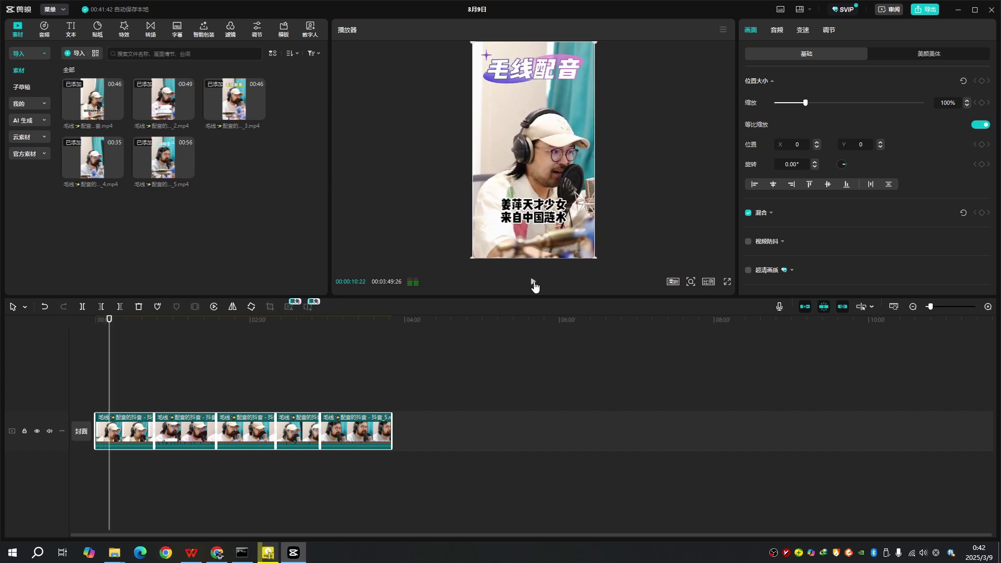
{"action": "key", "text": "ctrl+e"}
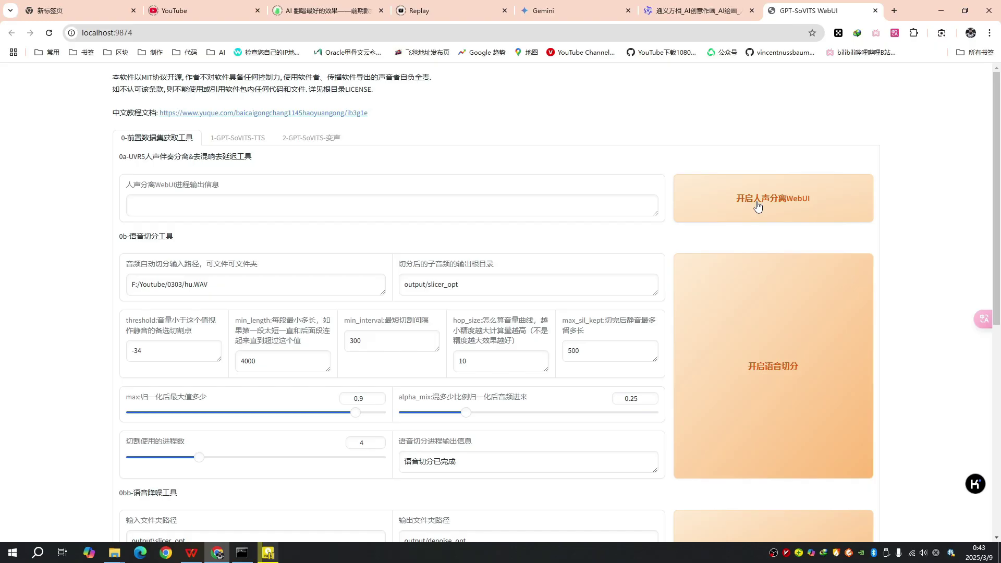
- Launch the UVR5 vocal separation WebUI from GPT-SoVITS and convert maoxian.WAV with HP2_all_vocals to flac, closing the page when done
{"action": "left_click", "coordinate": [757, 206]}
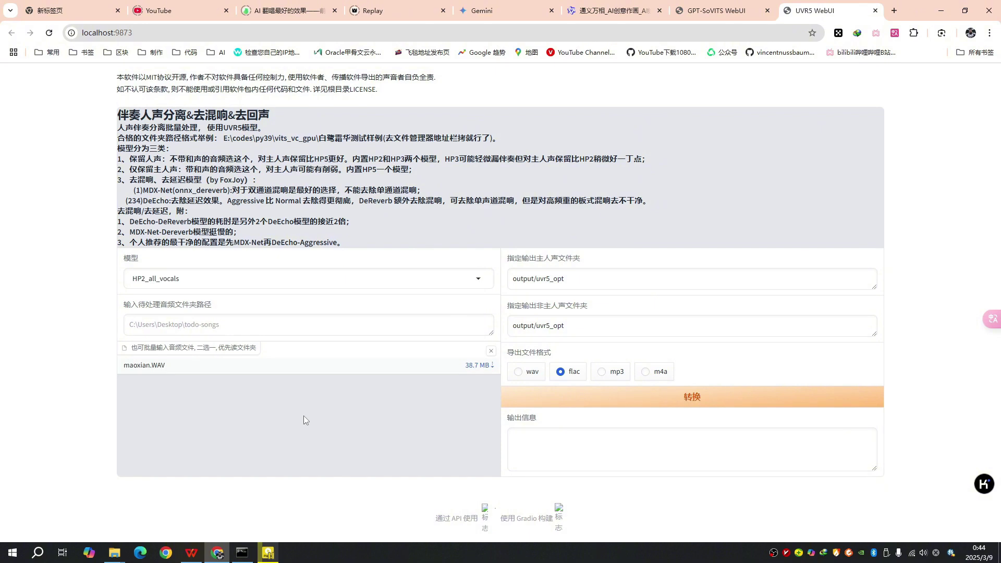
{"action": "left_click", "coordinate": [648, 402]}
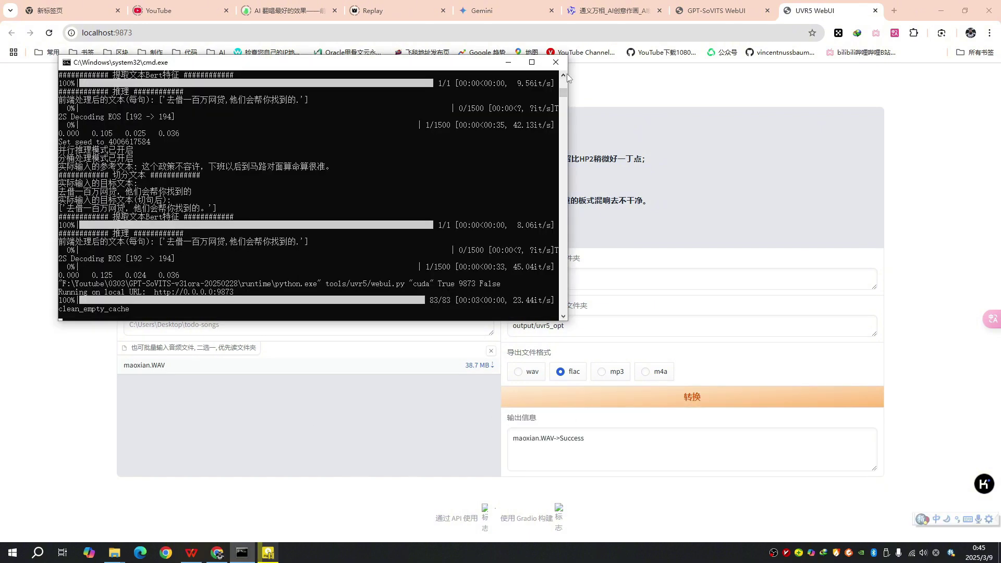
{"action": "left_click", "coordinate": [877, 11]}
{"action": "left_click", "coordinate": [876, 11]}
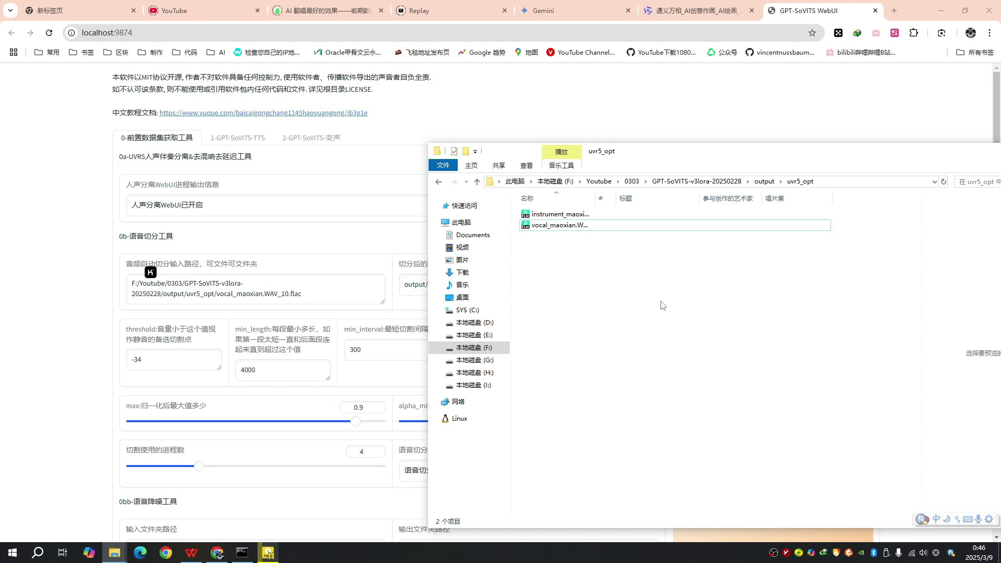
- Slice vocal_maoxian.WAV_10.flac from the uvr5_opt folder into output/slicer_opt and check the console for completion
{"action": "left_click", "coordinate": [324, 296]}
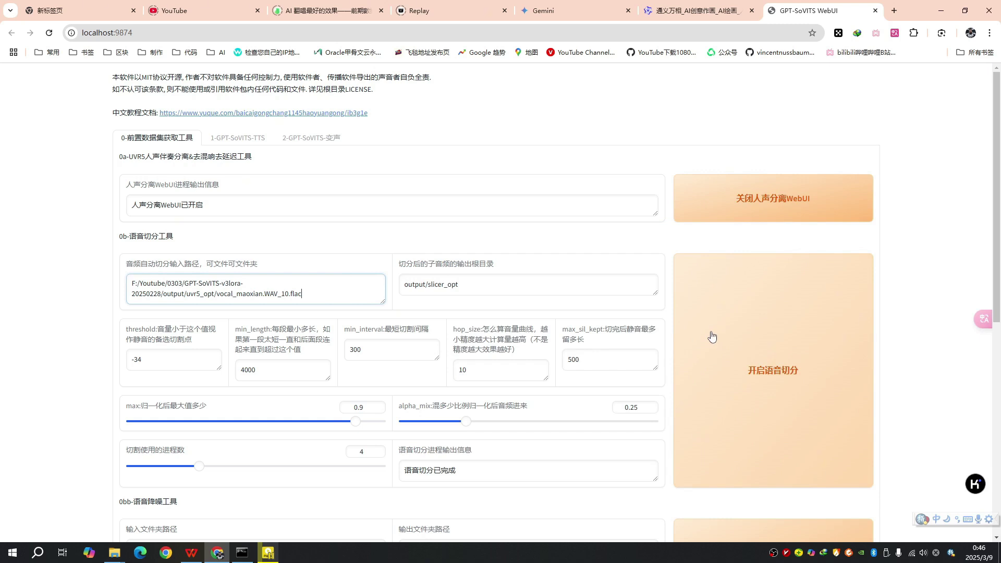
{"action": "left_click", "coordinate": [780, 346]}
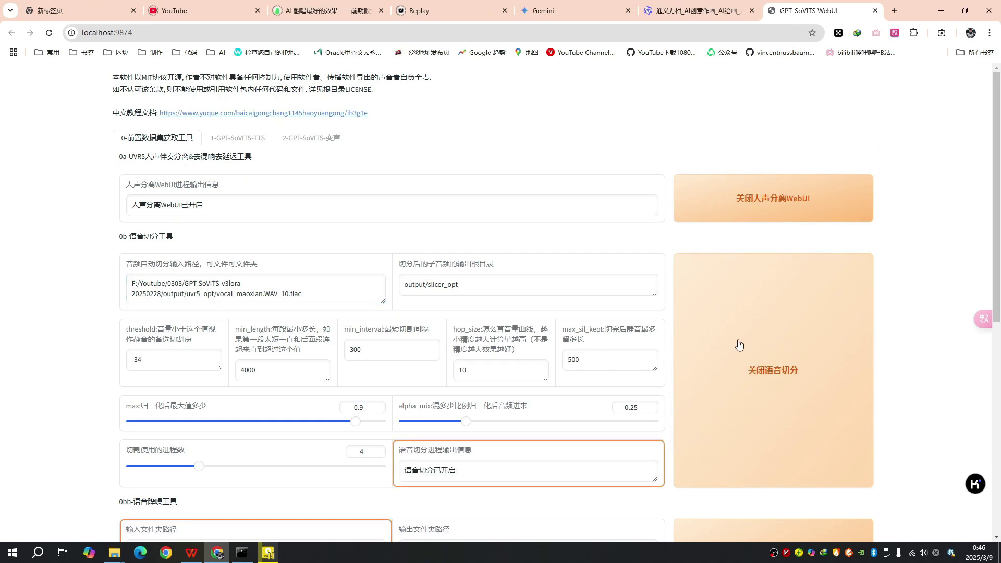
{"action": "scroll", "coordinate": [746, 344], "scroll_direction": "down", "scroll_amount": 1}
{"action": "left_click", "coordinate": [250, 501]}
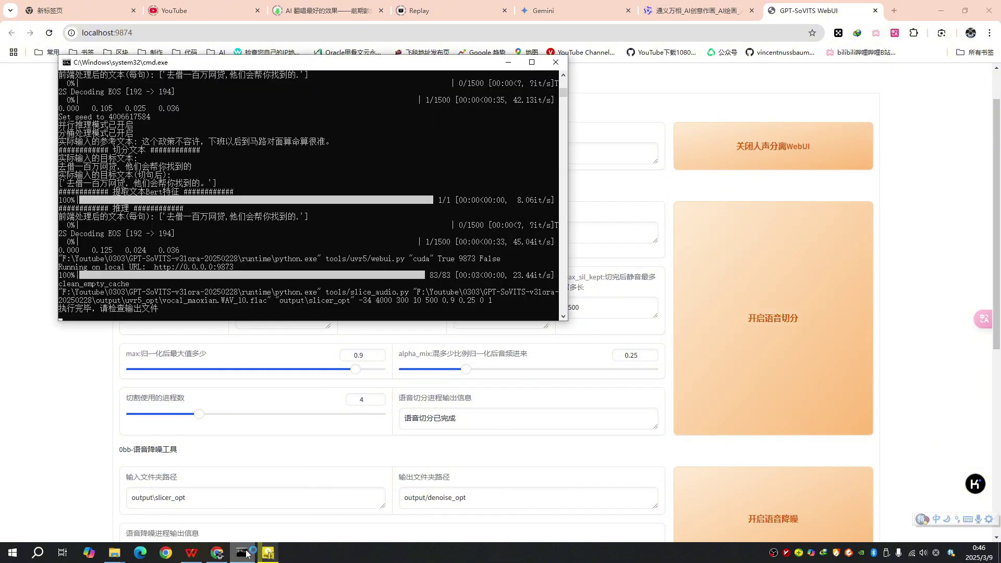
{"action": "left_click", "coordinate": [508, 63]}
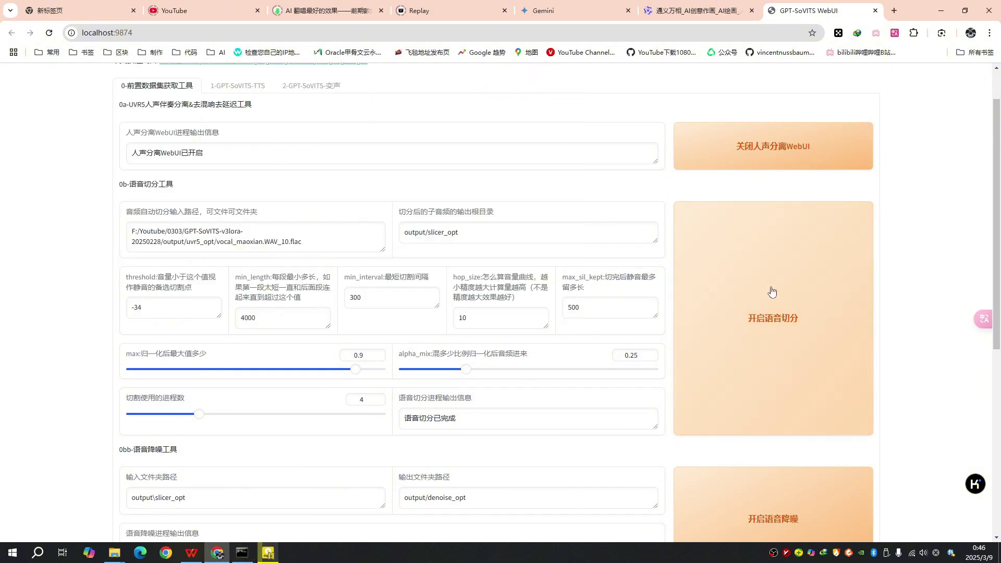
- Run speech denoising on output\slicer_opt into output/denoise_opt and check its progress in the console
{"action": "scroll", "coordinate": [771, 290], "scroll_direction": "down", "scroll_amount": 3}
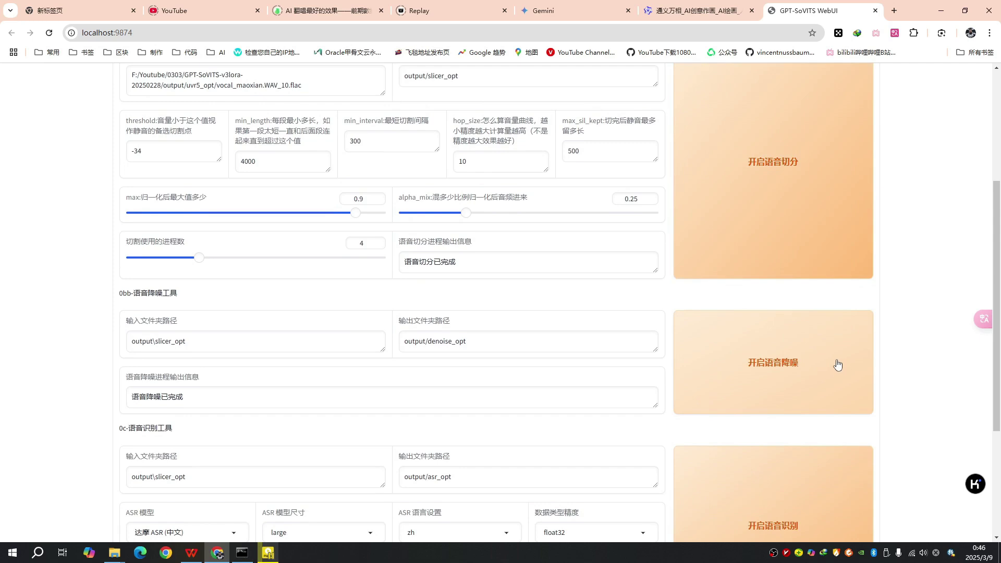
{"action": "left_click", "coordinate": [812, 369]}
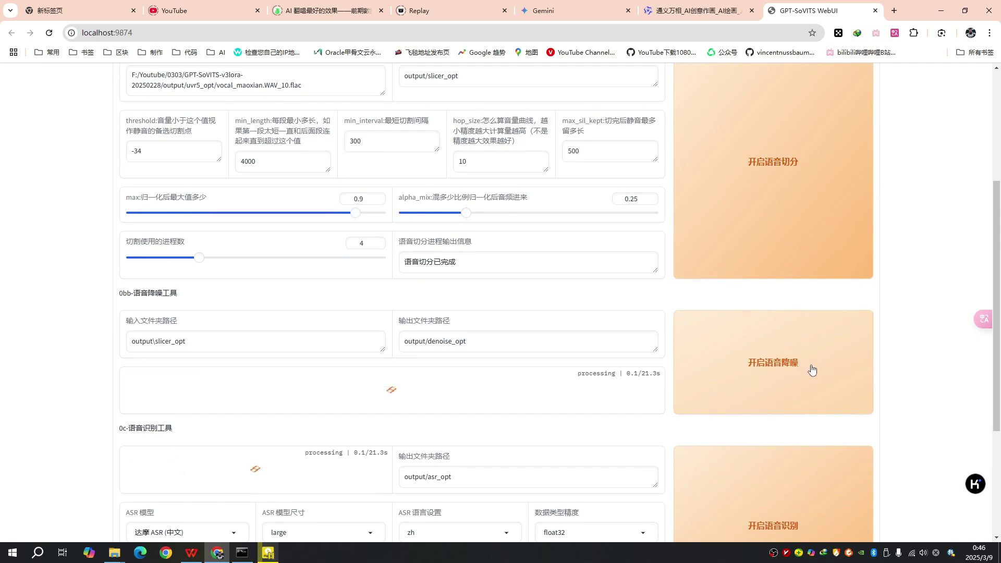
{"action": "left_click", "coordinate": [242, 553]}
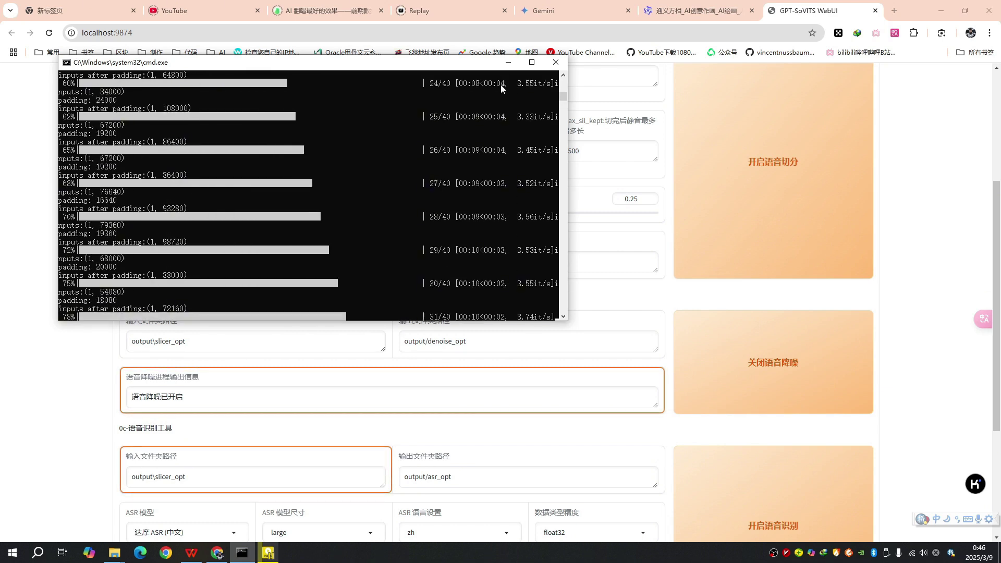
{"action": "left_click", "coordinate": [509, 62]}
- Run speech recognition on output\denoise_opt with 达摩 ASR (中文), model size large, language zh, and precision float32
{"action": "scroll", "coordinate": [751, 268], "scroll_direction": "down", "scroll_amount": 3}
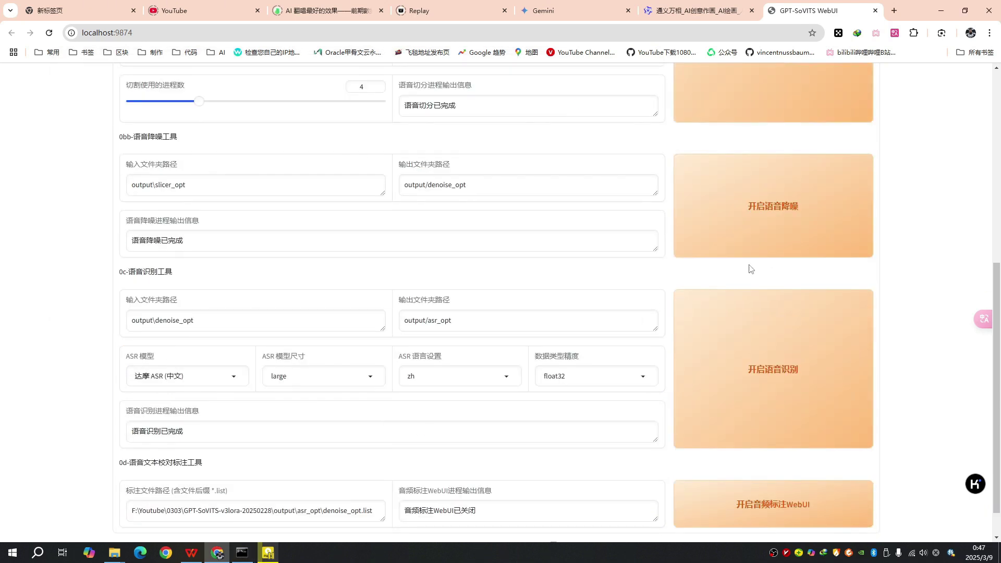
{"action": "left_click", "coordinate": [756, 383]}
- Launch the audio annotation WebUI for denoise_opt.list, review the transcribed texts, and shut the annotation WebUI down
{"action": "scroll", "coordinate": [523, 298], "scroll_direction": "down", "scroll_amount": 1}
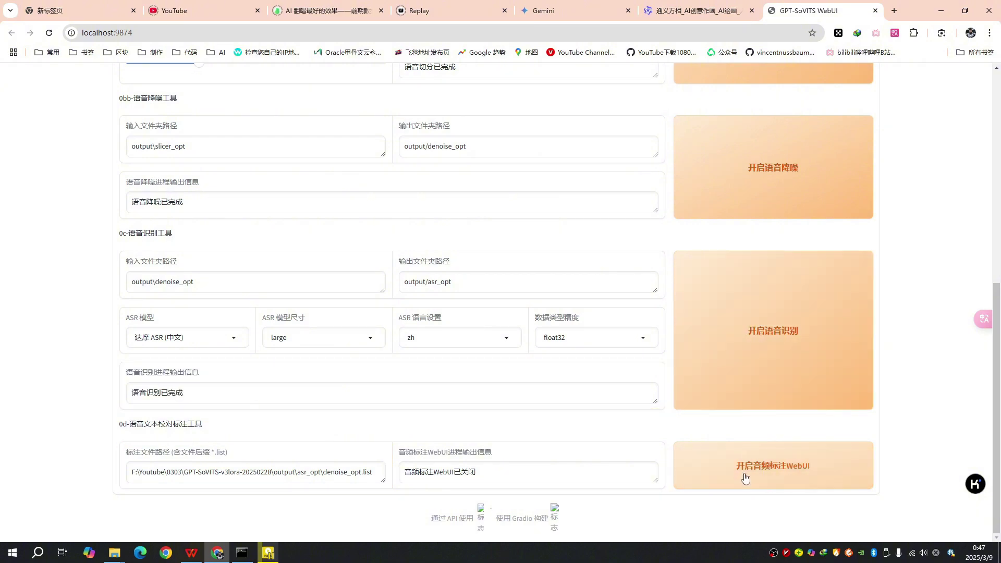
{"action": "left_click", "coordinate": [769, 476]}
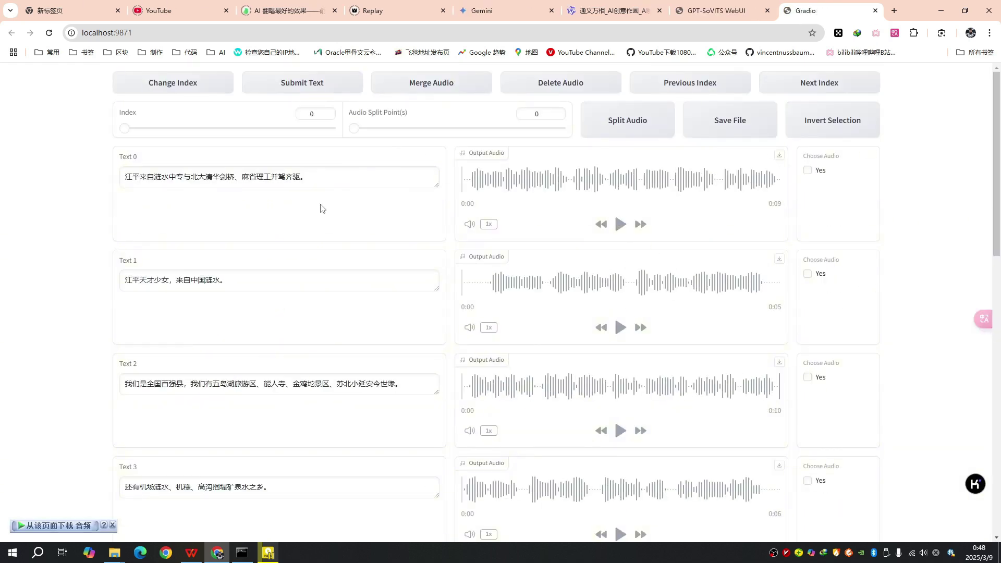
{"action": "left_click", "coordinate": [875, 10]}
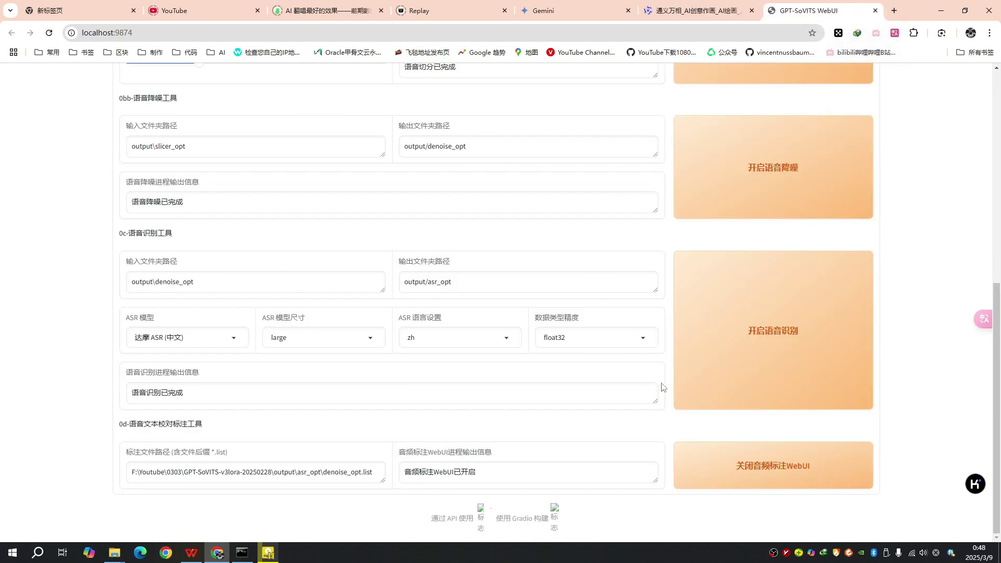
{"action": "left_click", "coordinate": [759, 477]}
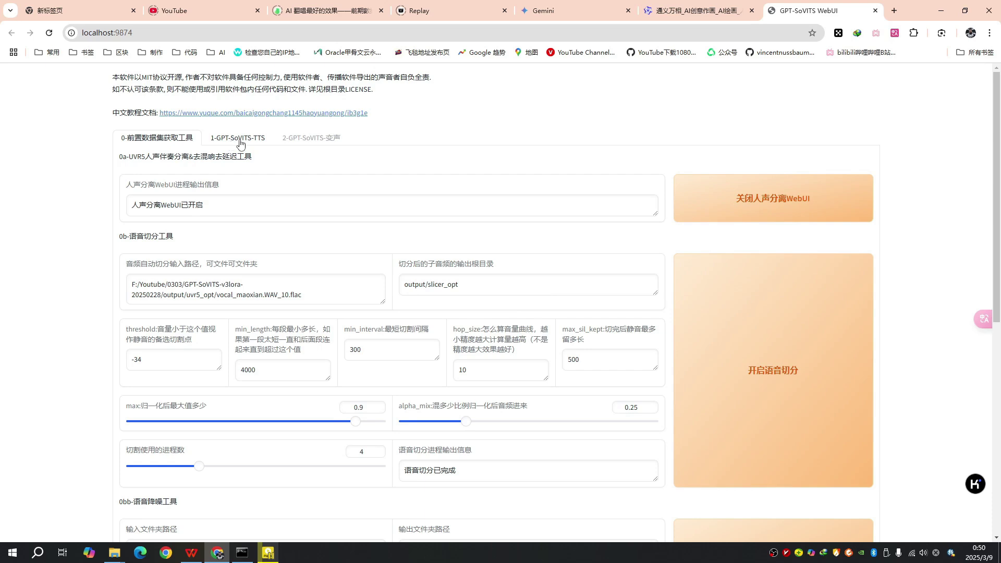
- Run the one-click training set formatting for the maoxian v2 model in 1-GPT-SoVITS-TTS
{"action": "left_click", "coordinate": [236, 141]}
{"action": "scroll", "coordinate": [333, 233], "scroll_direction": "down", "scroll_amount": 4}
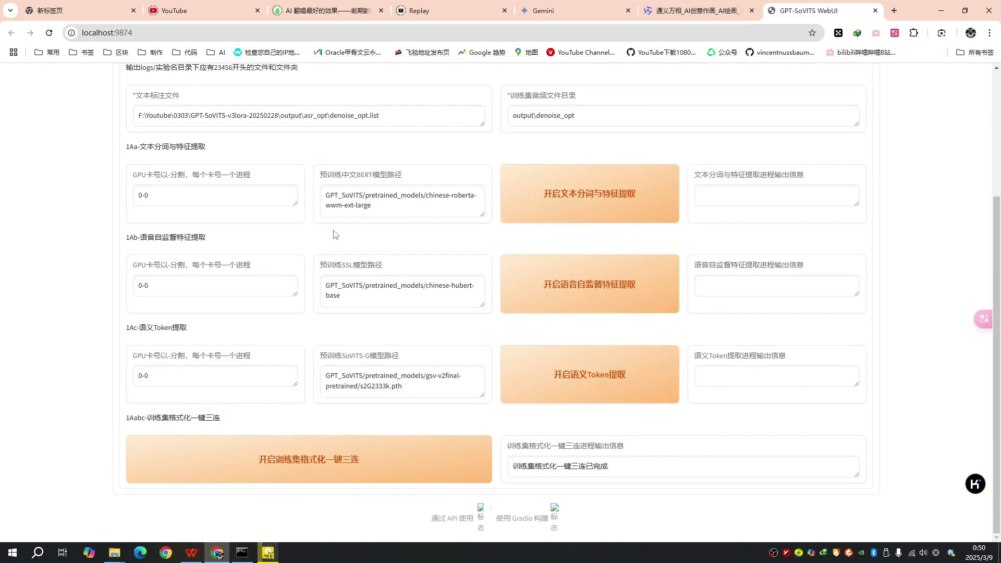
{"action": "left_click", "coordinate": [319, 471]}
- Train the maoxian SoVITS model with batch size 8 and 8 epochs, and its GPT model with batch size 8 and 15 epochs
{"action": "scroll", "coordinate": [417, 297], "scroll_direction": "up", "scroll_amount": 3}
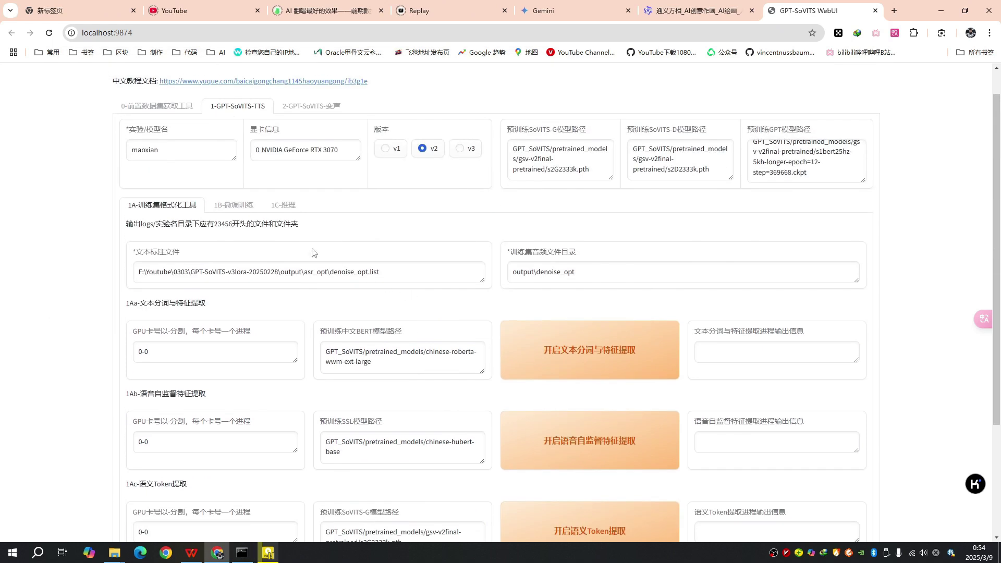
{"action": "left_click", "coordinate": [235, 206]}
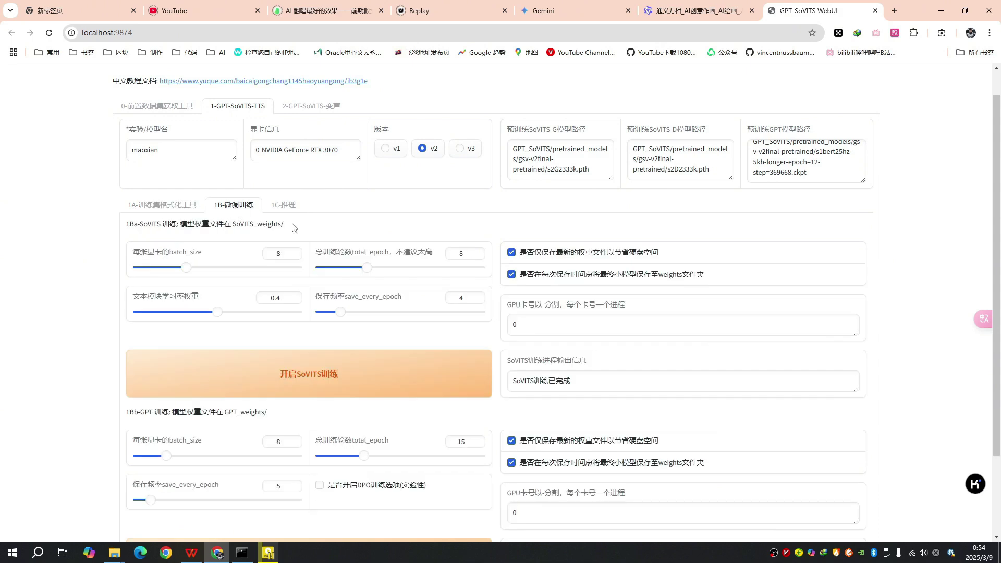
{"action": "scroll", "coordinate": [357, 252], "scroll_direction": "down", "scroll_amount": 2}
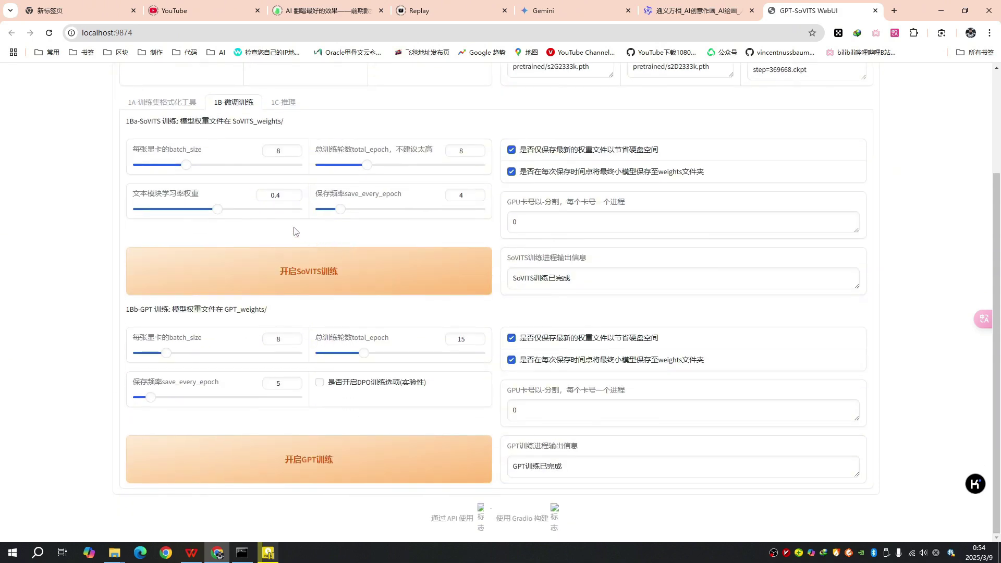
{"action": "left_click", "coordinate": [322, 283]}
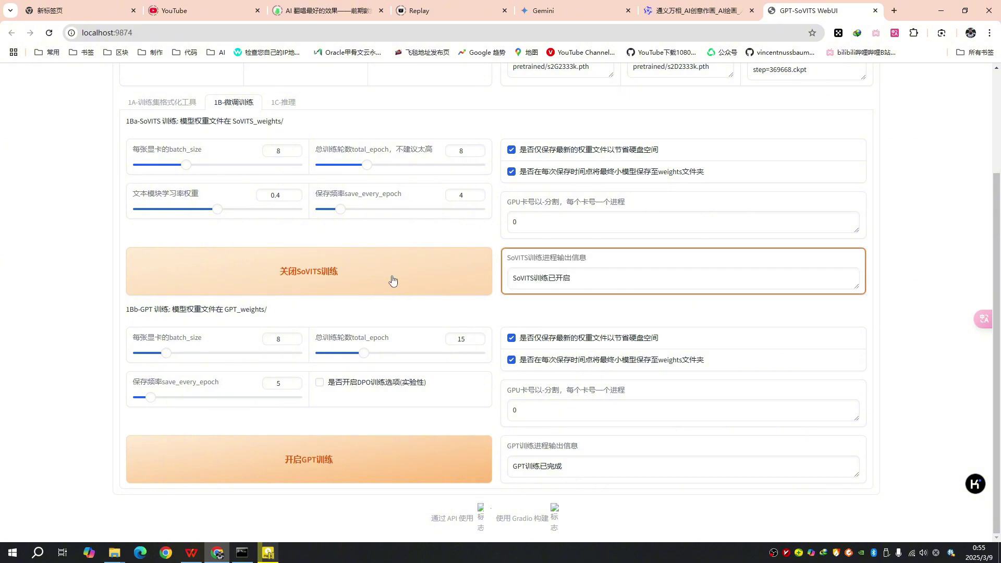
{"action": "key", "text": "alt+Tab"}
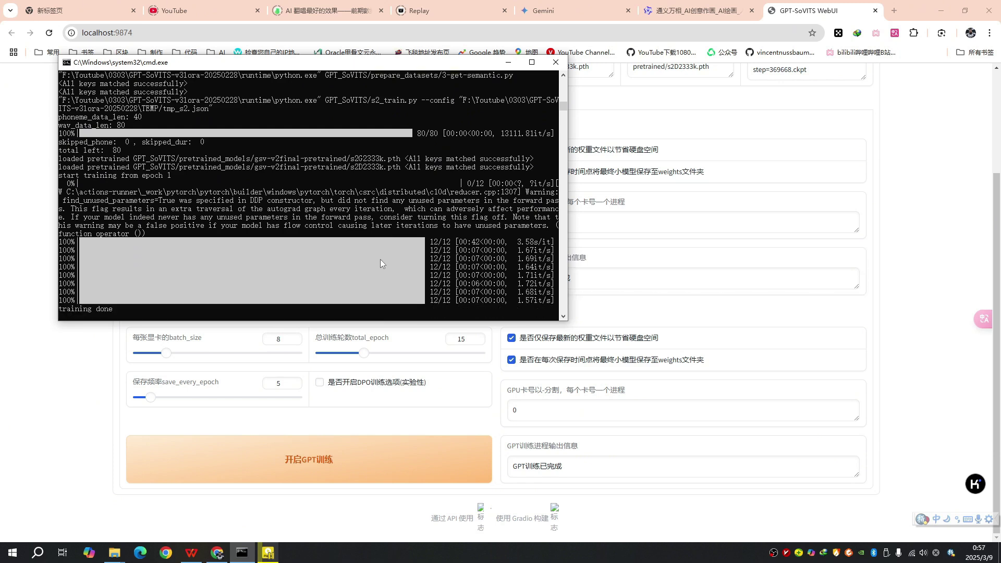
{"action": "left_click", "coordinate": [508, 62]}
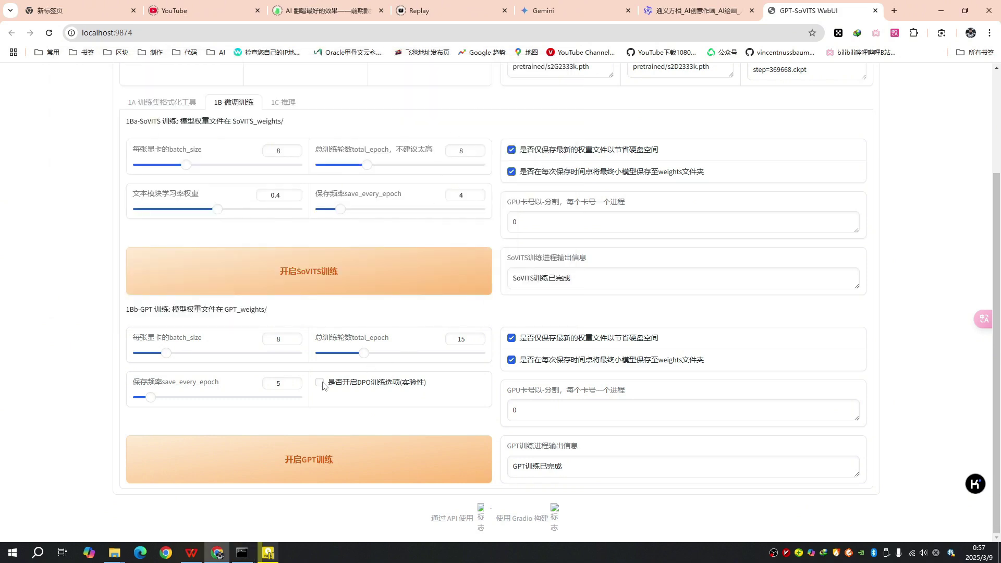
{"action": "left_click", "coordinate": [343, 464]}
- For inference, choose GPT_weights_v2/maoxian-e15.ckpt with SoVITS_weights_v2/maoxian_e8_s96.pth, enable parallel inference, and stop the running TTS inference WebUI
{"action": "left_click", "coordinate": [284, 103]}
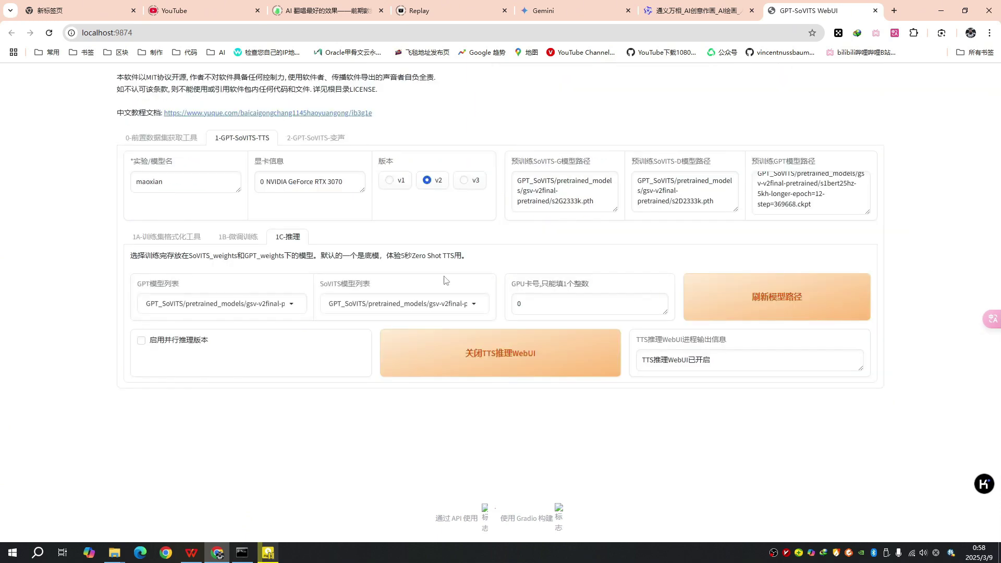
{"action": "left_click", "coordinate": [282, 305]}
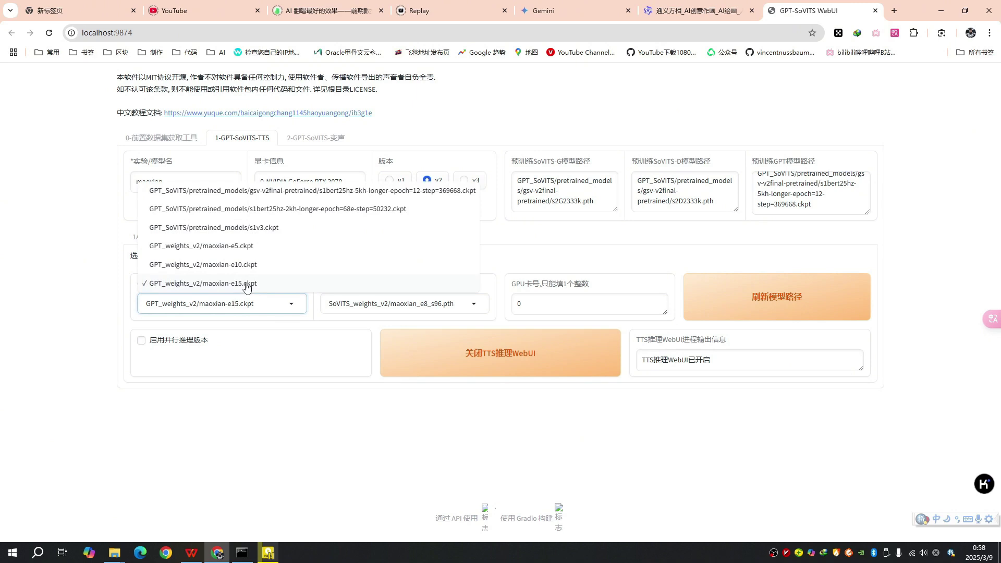
{"action": "left_click", "coordinate": [247, 286]}
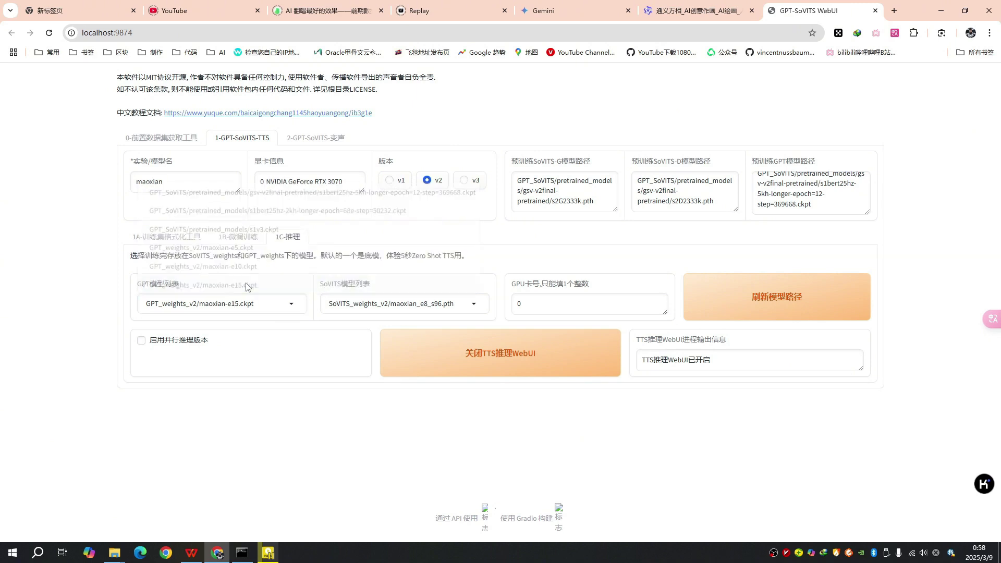
{"action": "left_click", "coordinate": [141, 342]}
{"action": "left_click", "coordinate": [560, 360]}
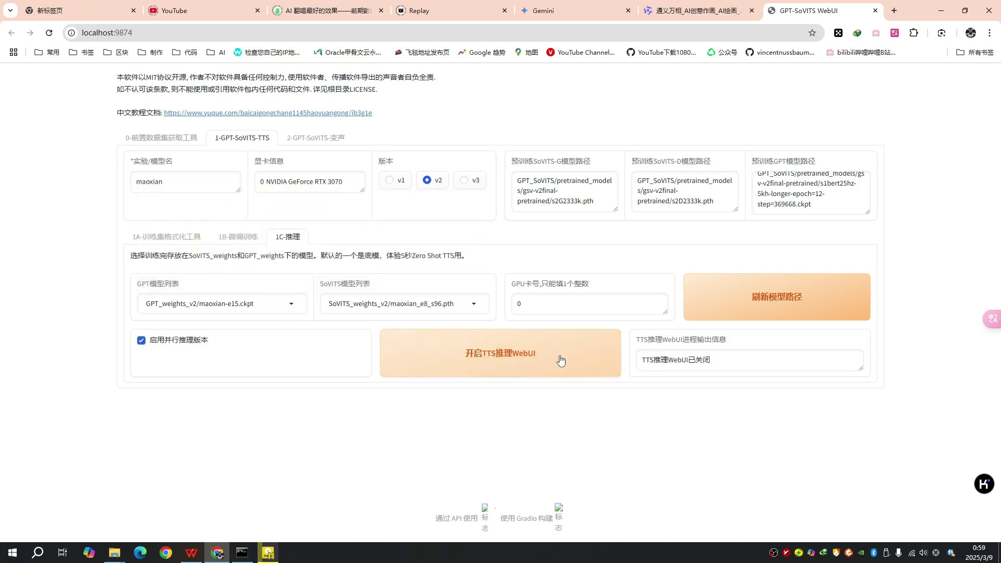
- Launch the TTS inference WebUI and load the first vocal_maoxian clip from the slicer_opt folder as the main reference audio
{"action": "left_click", "coordinate": [559, 360]}
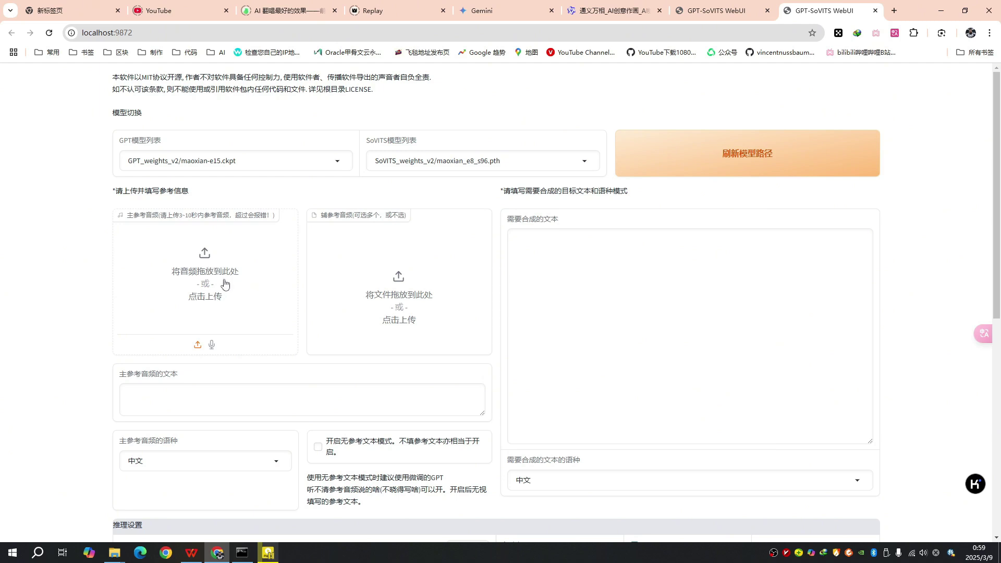
{"action": "left_click", "coordinate": [225, 283]}
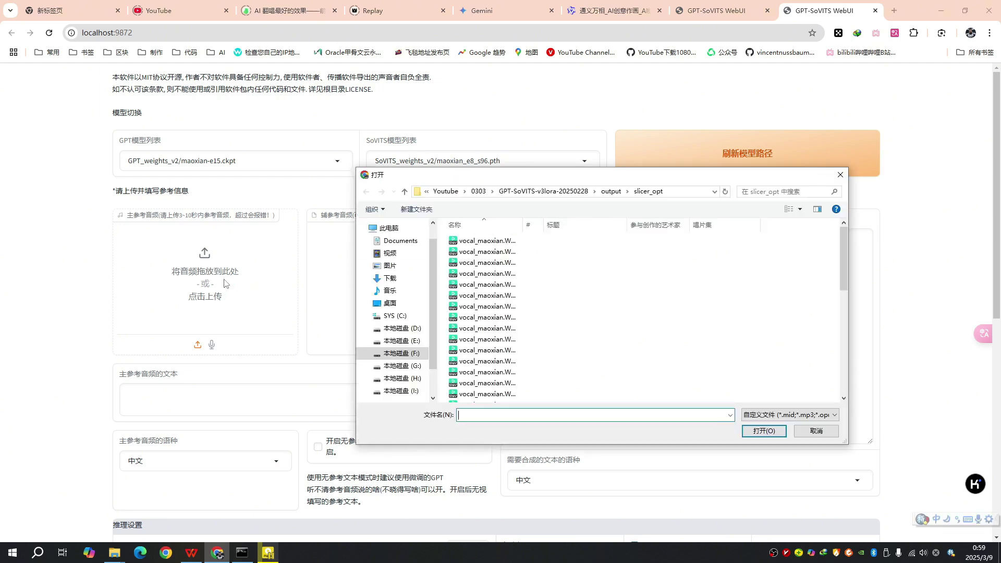
{"action": "left_click", "coordinate": [499, 241]}
{"action": "double_click", "coordinate": [499, 242]}
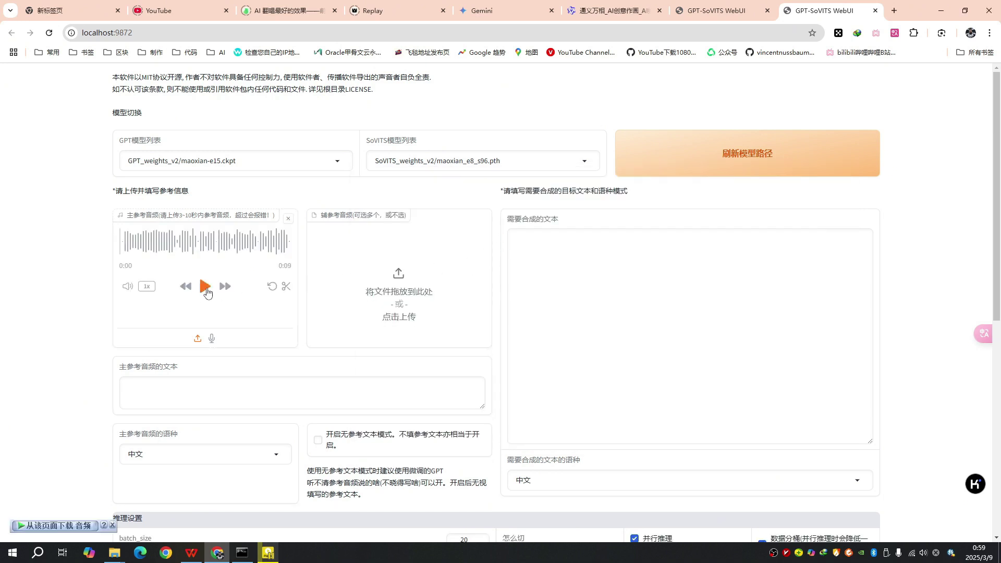
- Listen to the main reference audio and enter its transcript: "江平来自涟水中专，与北大、清华、剑桥、麻省理工并驾齐驱"
{"action": "left_click", "coordinate": [203, 292]}
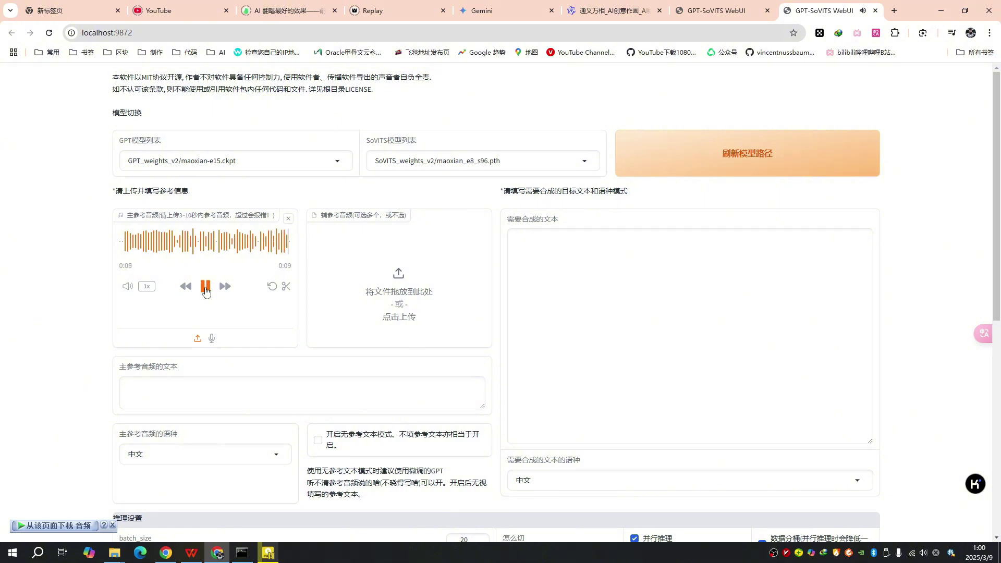
{"action": "left_click", "coordinate": [346, 386]}
{"action": "type", "text": "江平来自涟水中专，与北大、清华、剑桥、麻省理工并驾齐驱"}
- Paste the copied script as the text to synthesize and generate the speech with the maoxian model
{"action": "left_click", "coordinate": [561, 250]}
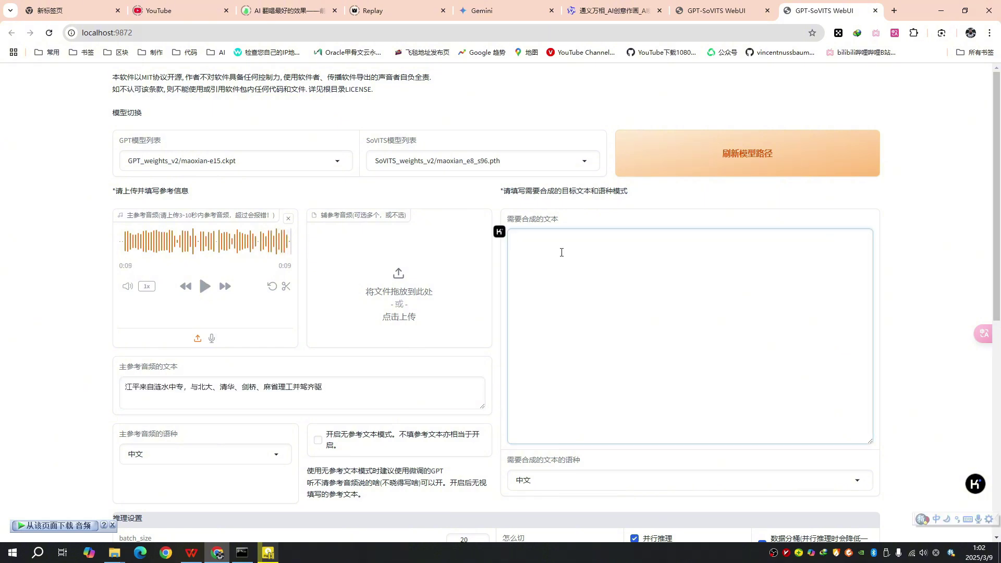
{"action": "right_click", "coordinate": [560, 250]}
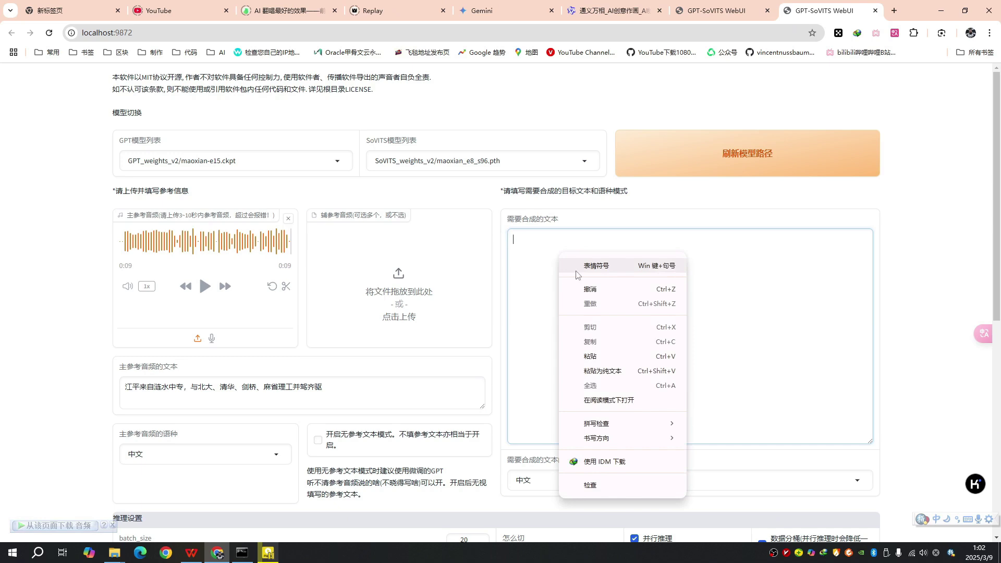
{"action": "left_click", "coordinate": [594, 356]}
{"action": "scroll", "coordinate": [589, 263], "scroll_direction": "down", "scroll_amount": 7}
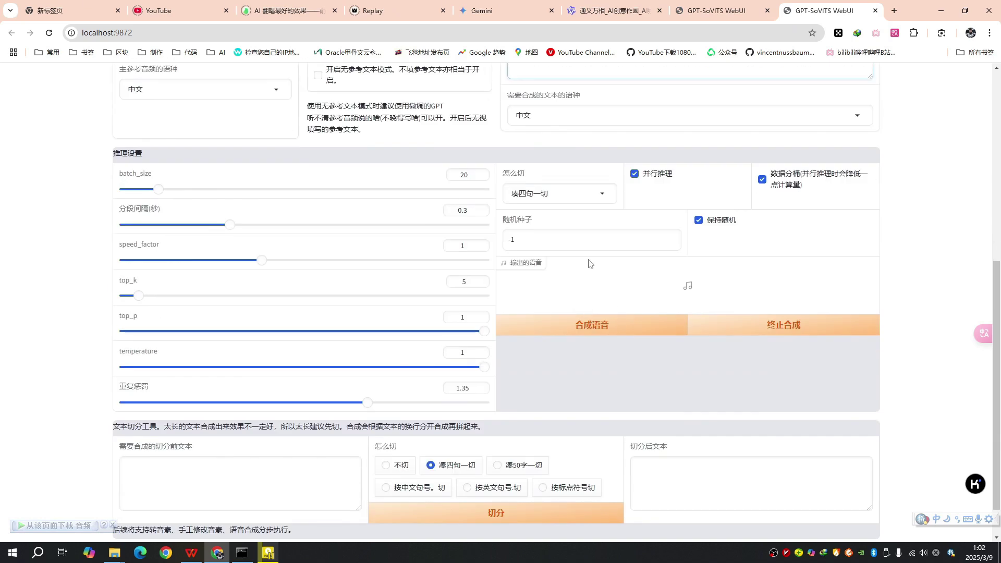
{"action": "left_click", "coordinate": [595, 326]}
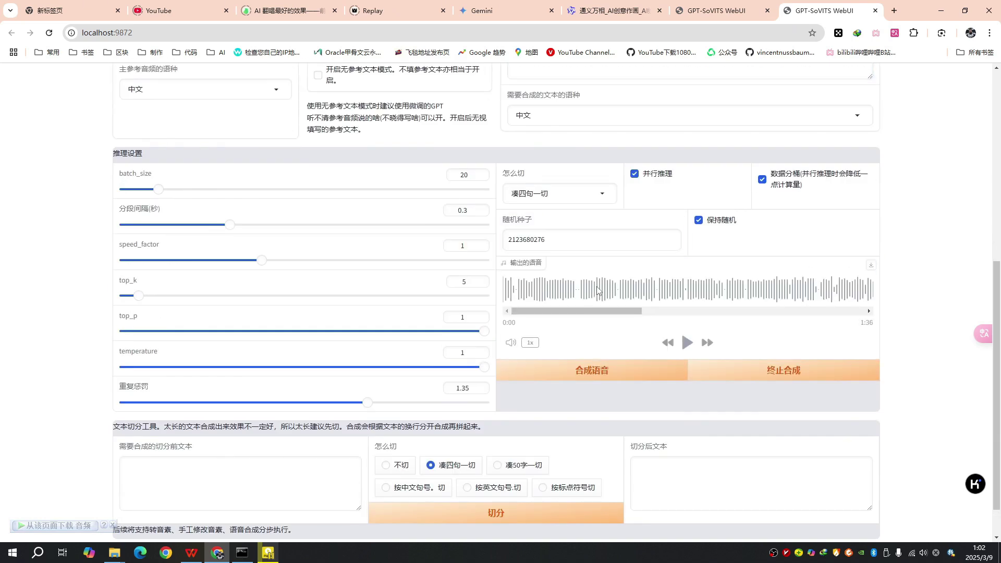
- Play back the synthesized output speech to judge the cloned voice, and pause it partway through
{"action": "left_click", "coordinate": [687, 343]}
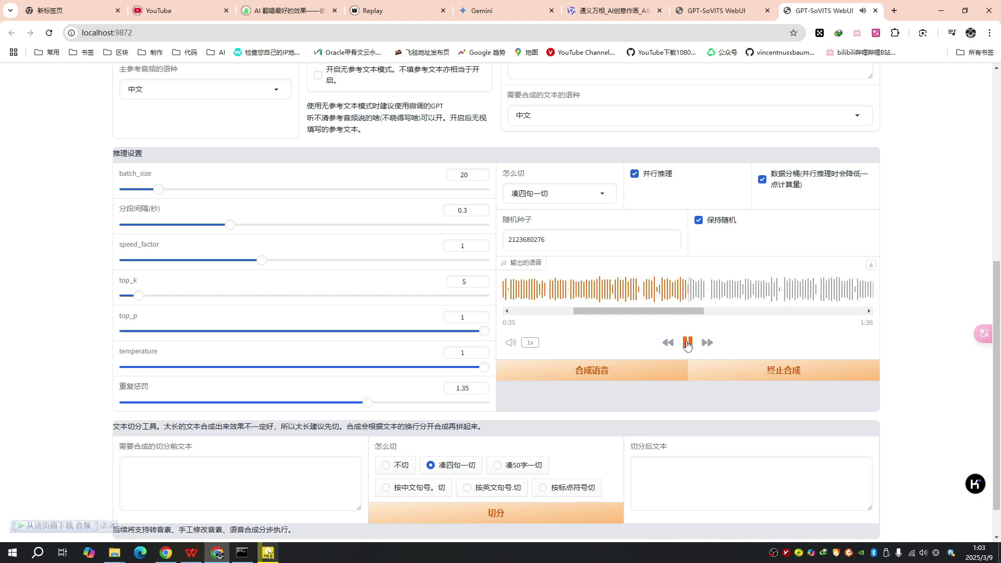
{"action": "left_click", "coordinate": [687, 343]}
{"action": "scroll", "coordinate": [547, 317], "scroll_direction": "down", "scroll_amount": 1}
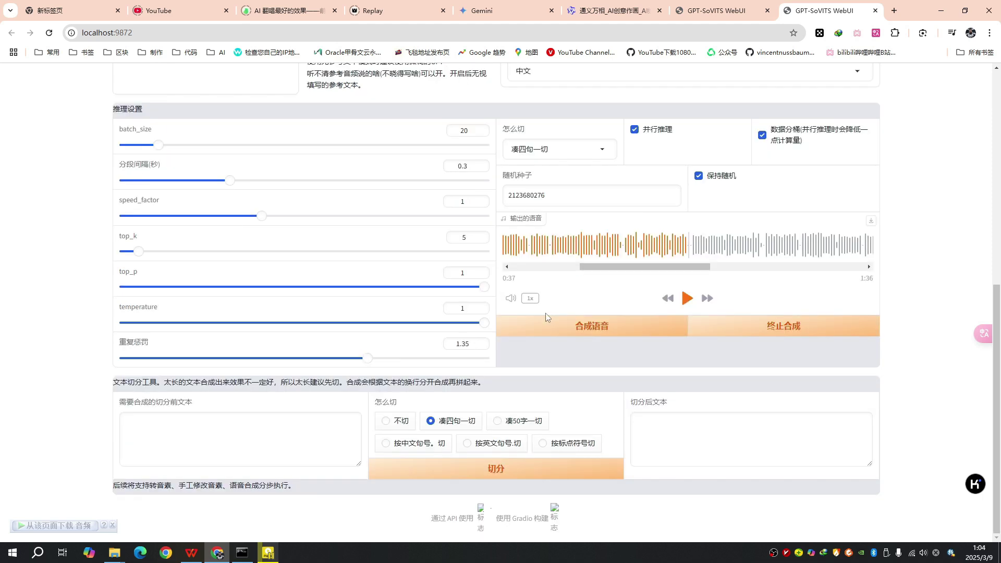